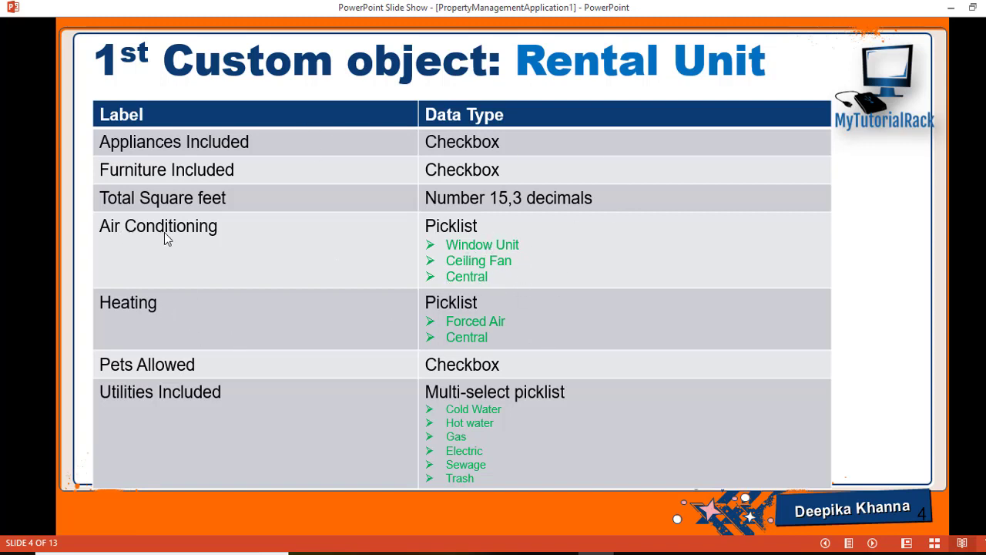
# Start a new custom field on the Rental Unit object with the Picklist data type
pyautogui.hotkey('alt', 'Tab')
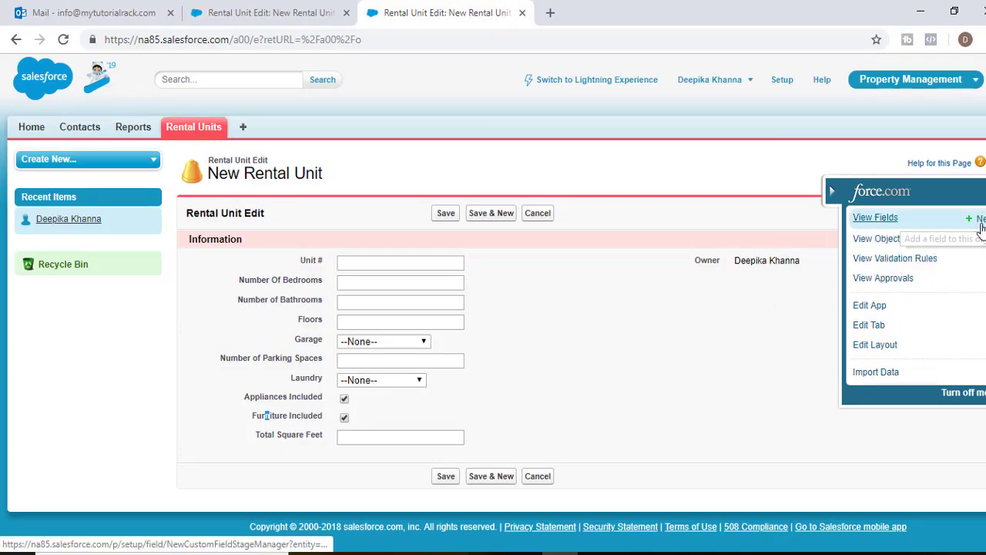
pyautogui.click(978, 220)
pyautogui.scroll(-2, 334, 375)
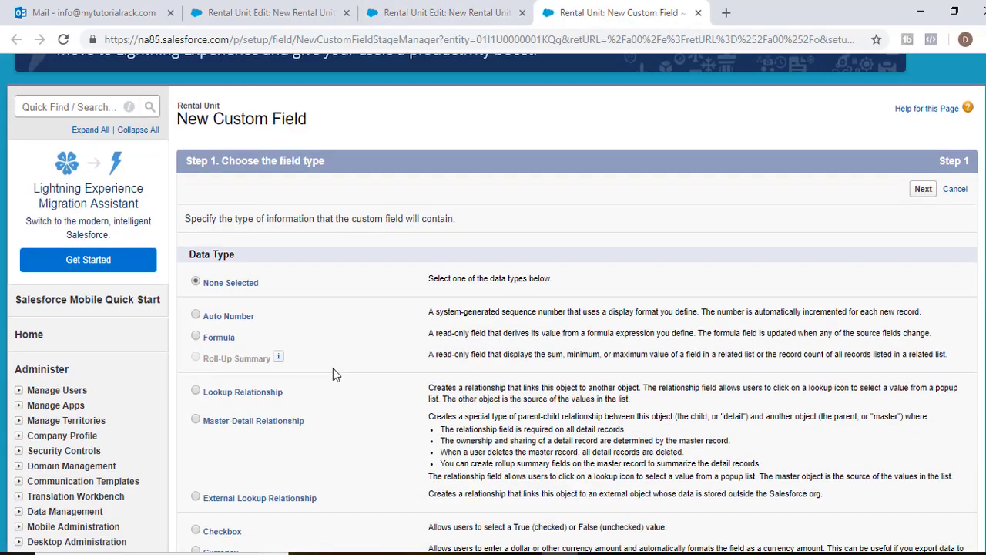
pyautogui.scroll(1, 587, 479)
pyautogui.click(593, 547)
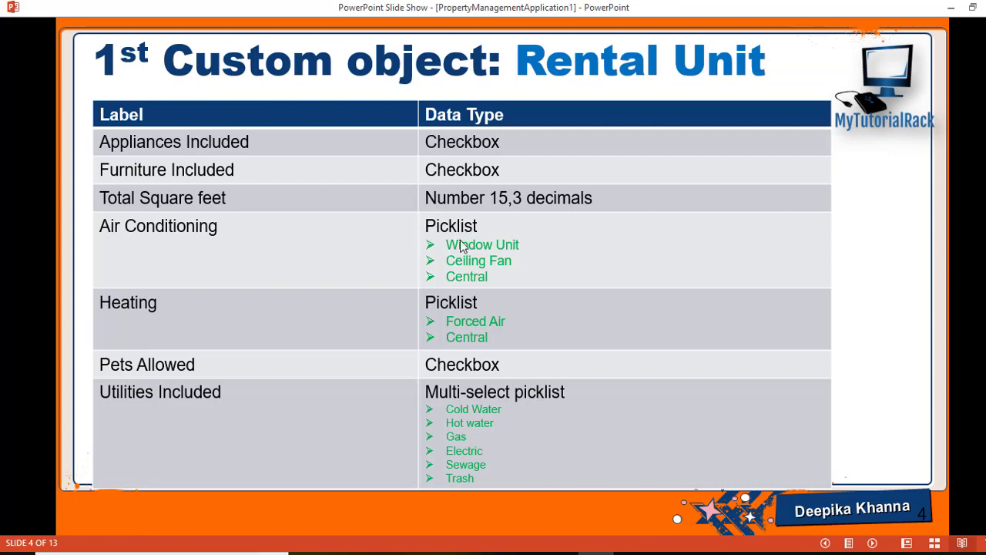
pyautogui.click(561, 548)
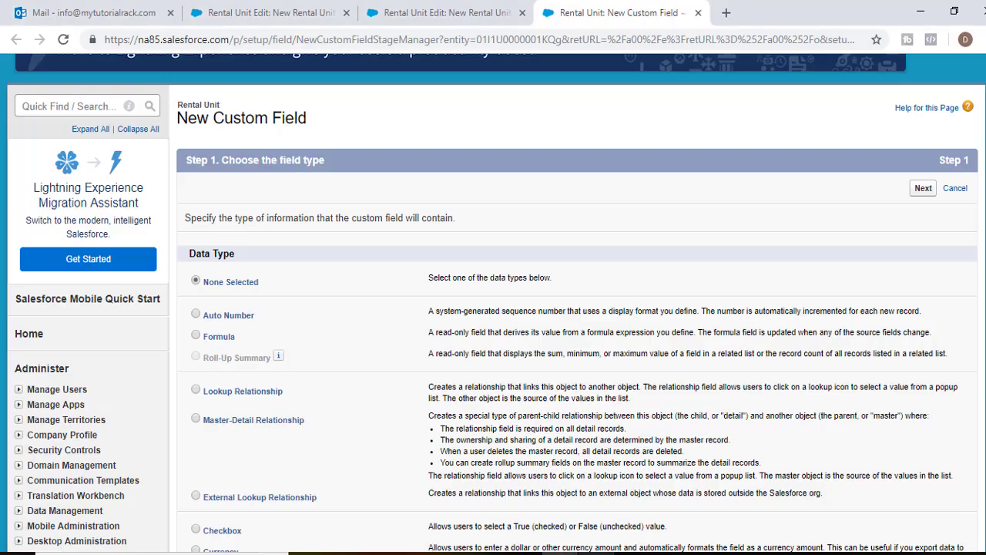
pyautogui.scroll(-3, 317, 374)
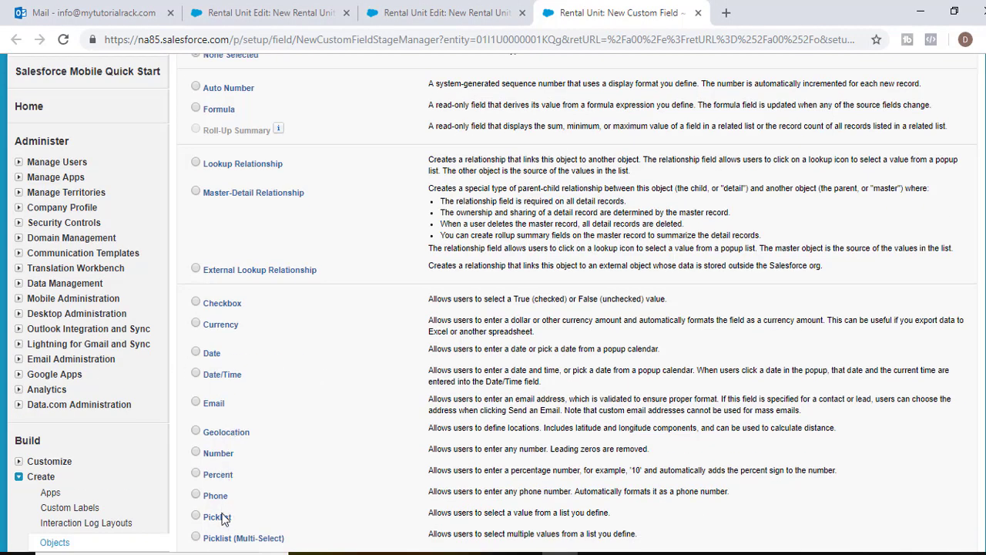
pyautogui.click(217, 516)
pyautogui.scroll(-5, 837, 455)
pyautogui.click(922, 420)
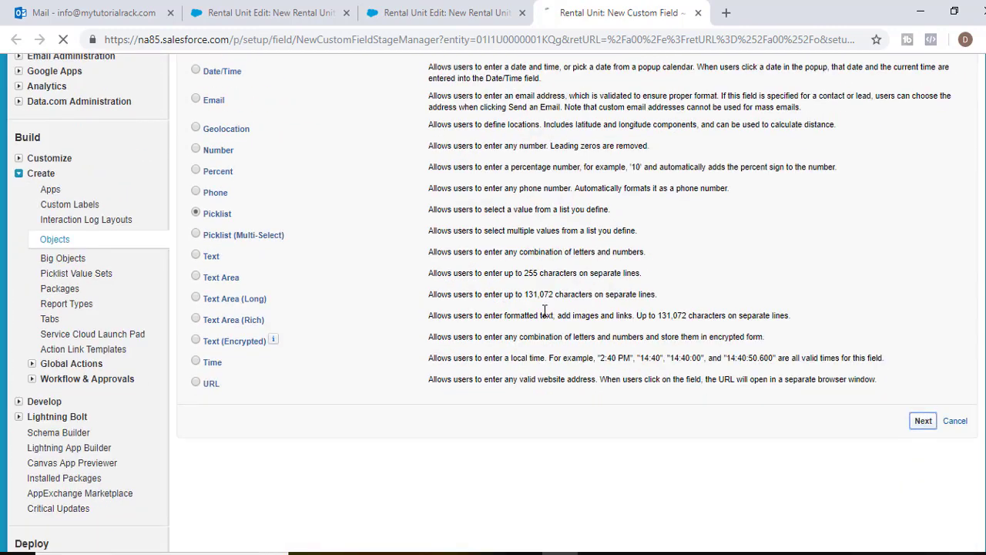
# Label the picklist 'Air Conditioning' with values Window Unit, Ceiling Fan and Central
pyautogui.click(357, 370)
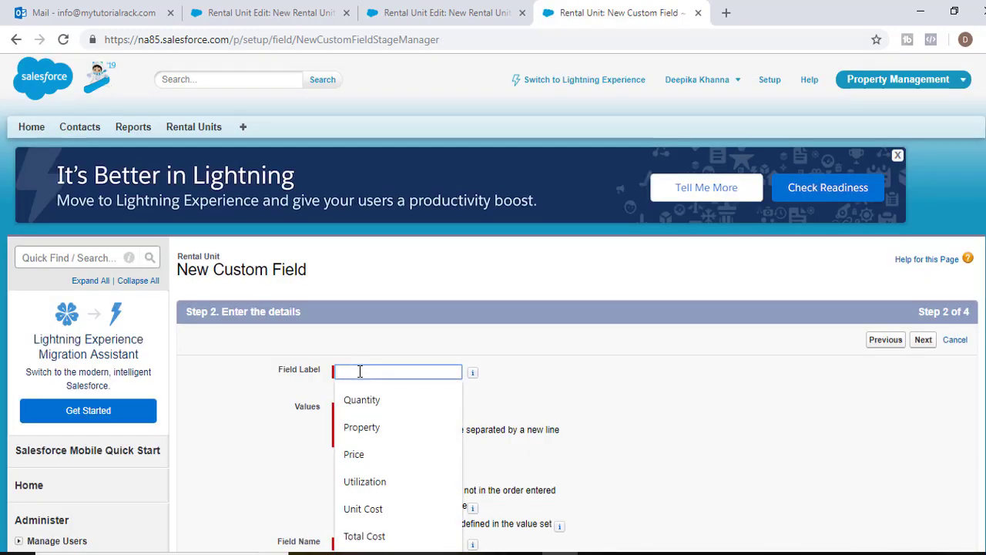
pyautogui.write('Air Cond')
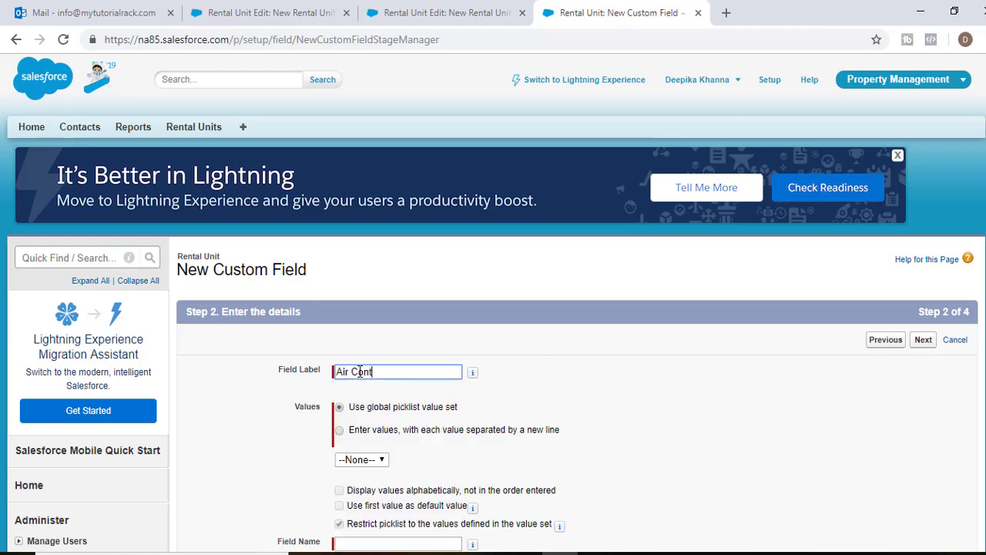
pyautogui.write('itioning')
pyautogui.press('Tab')
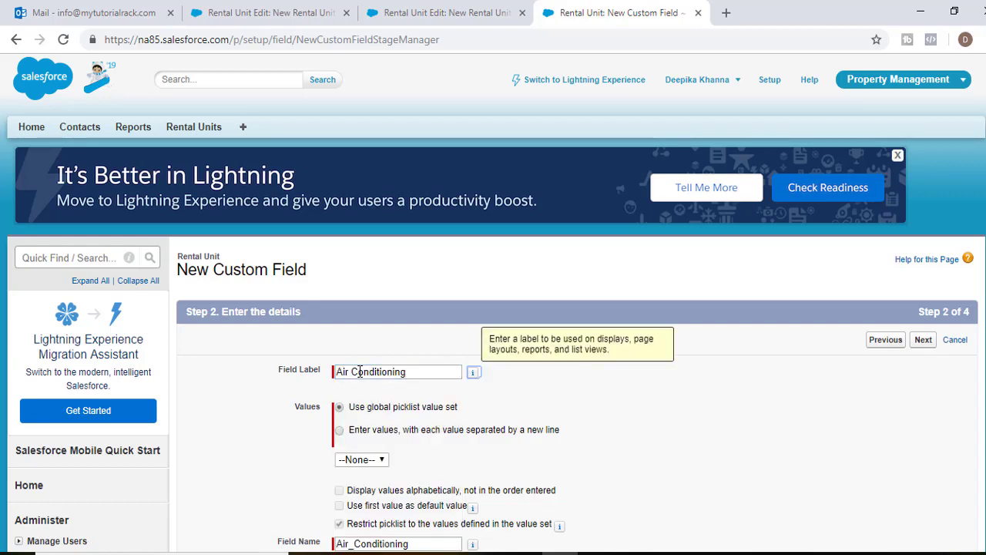
pyautogui.click(376, 433)
pyautogui.scroll(-1, 375, 433)
pyautogui.click(370, 405)
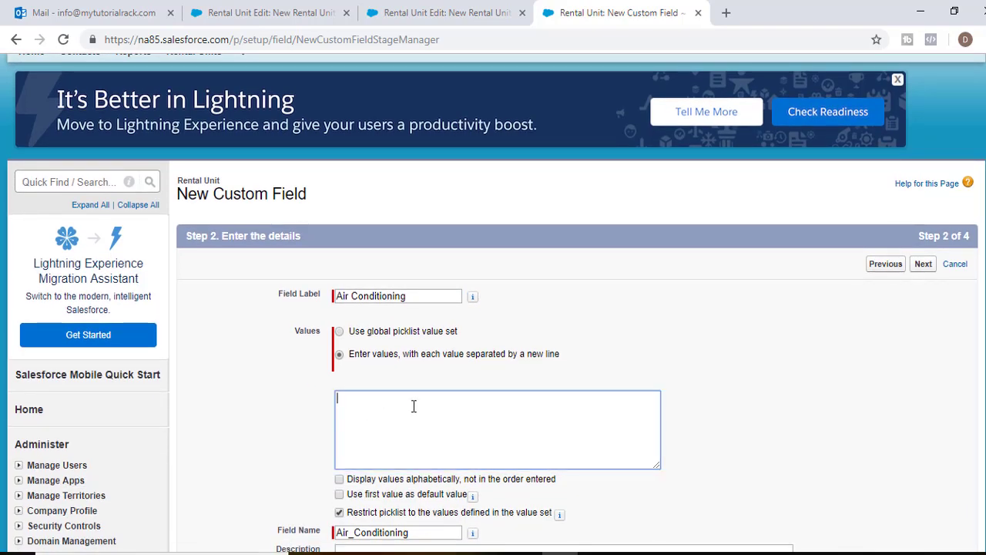
pyautogui.write('Window Unit ')
pyautogui.write('Ce')
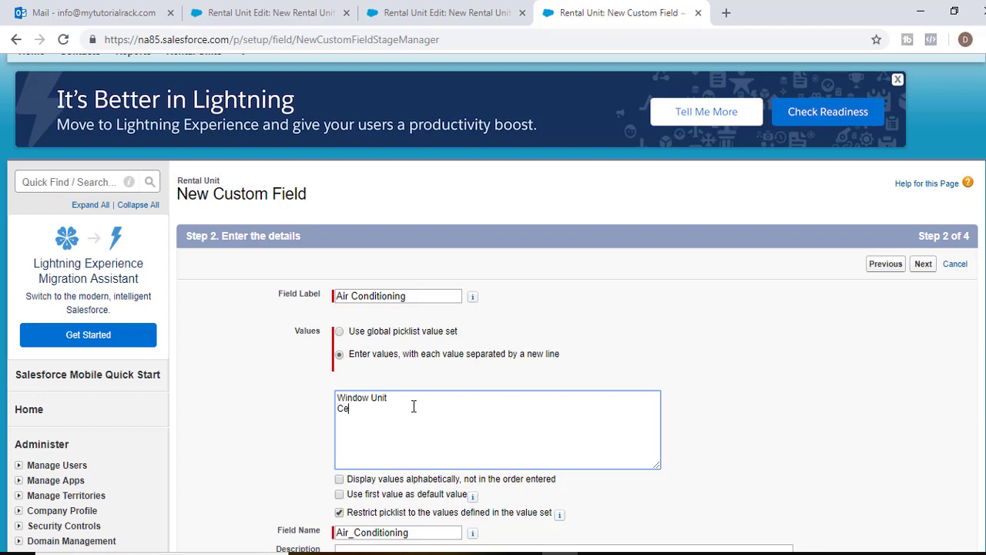
pyautogui.write('iling Fan')
# Keep default field security and the Rental Unit Layout, then Save & New
pyautogui.scroll(-4, 574, 345)
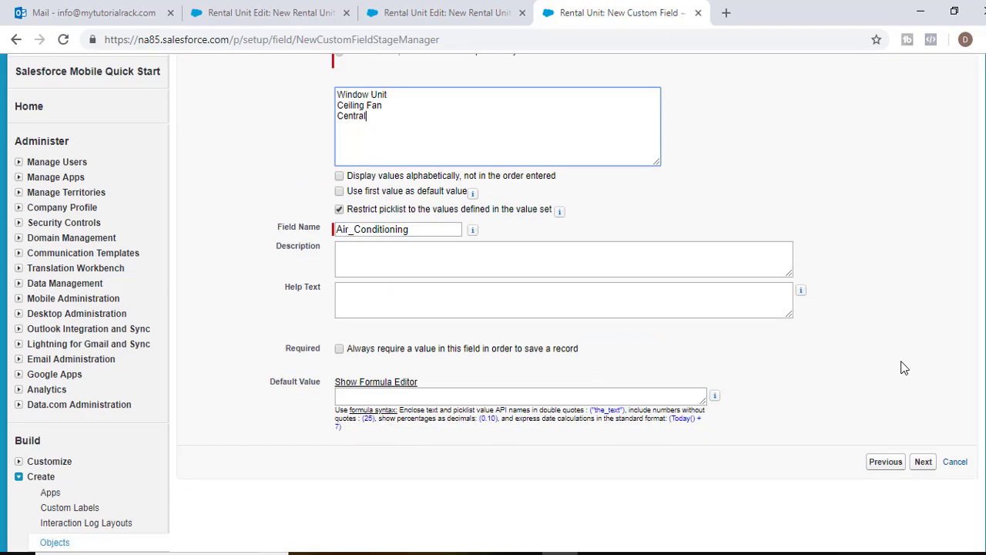
pyautogui.click(923, 462)
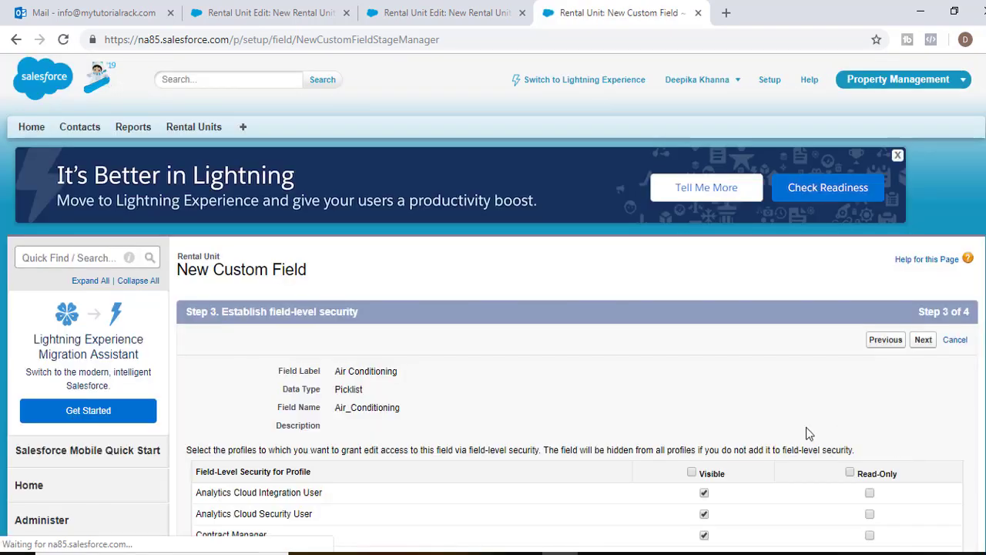
pyautogui.scroll(-6, 709, 460)
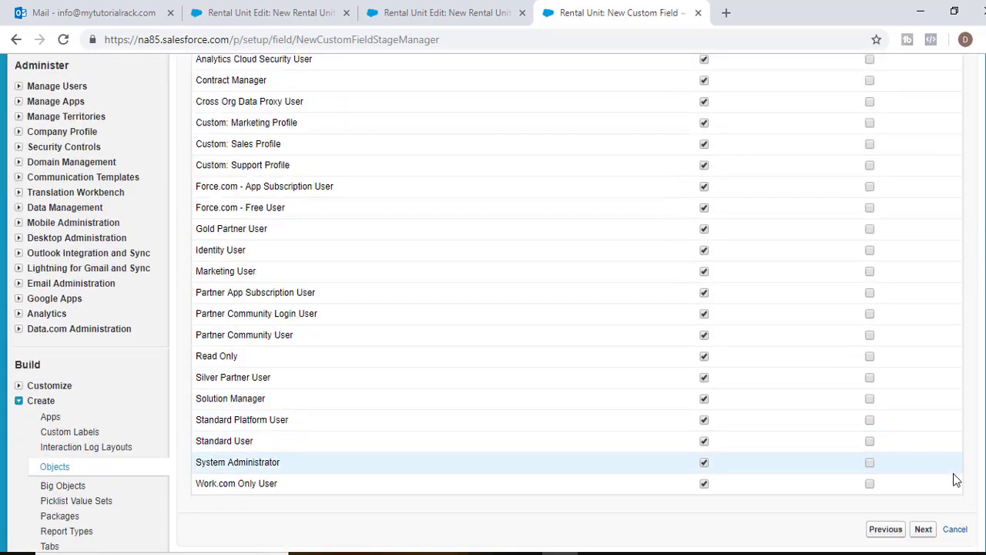
pyautogui.click(927, 530)
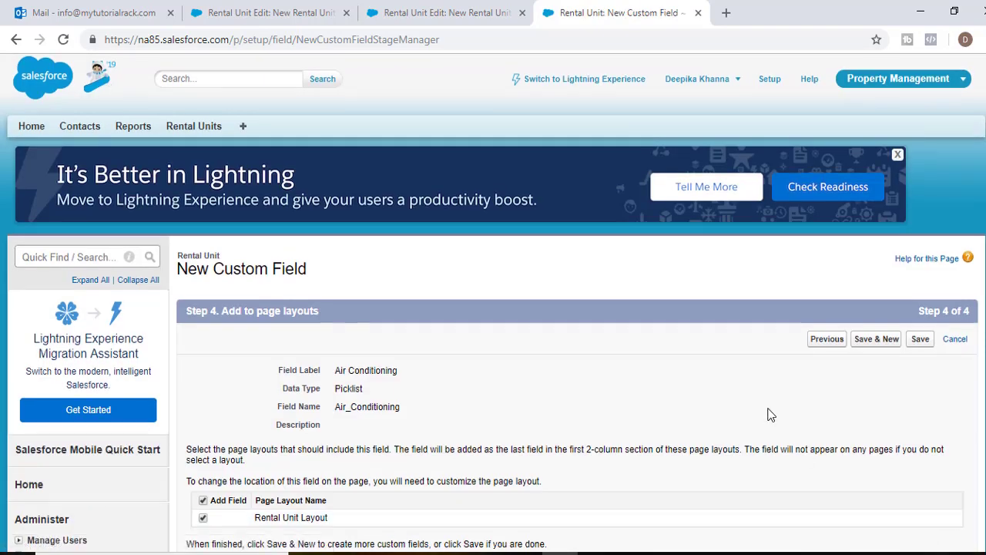
pyautogui.scroll(-3, 768, 413)
pyautogui.click(878, 356)
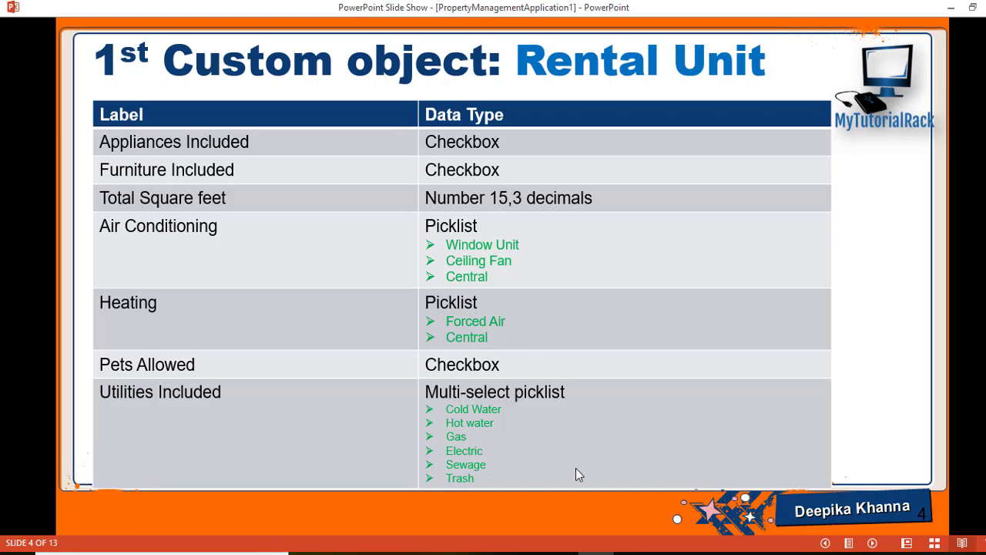
# Return from the PowerPoint field table to Salesforce's New Custom Field page
pyautogui.hotkey('alt', 'Tab')
# Choose Picklist as the new field's data type
pyautogui.scroll(-5, 261, 380)
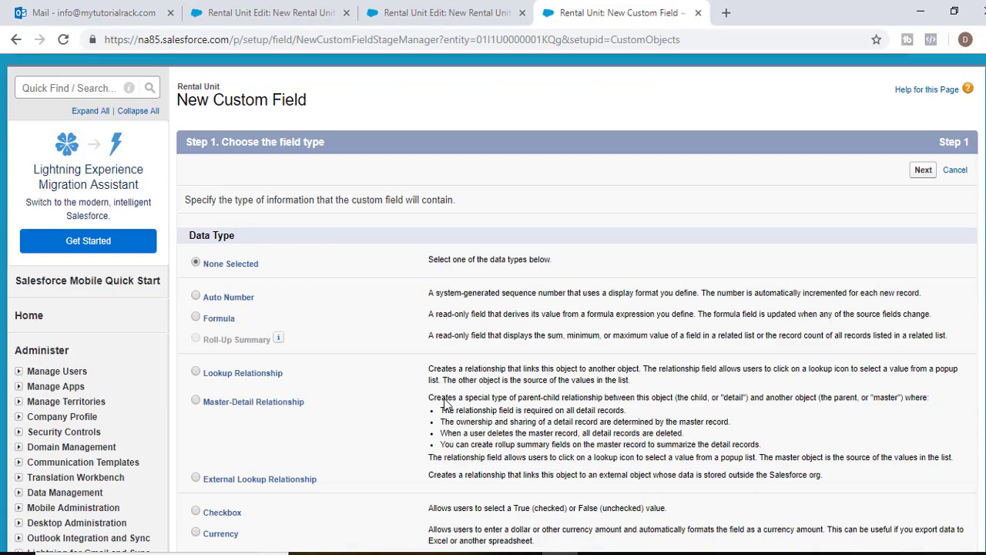
pyautogui.scroll(-2, 228, 417)
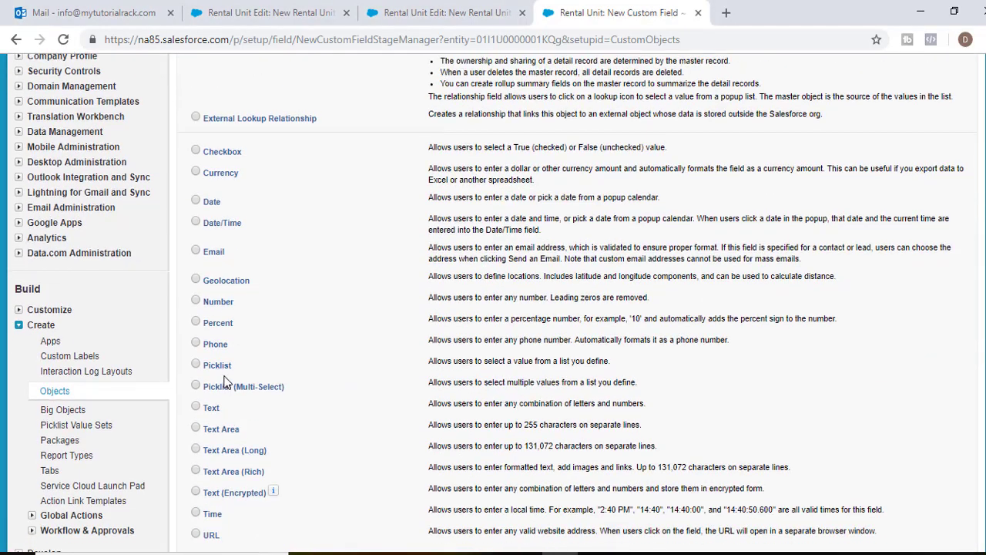
pyautogui.click(227, 367)
pyautogui.scroll(-3, 548, 445)
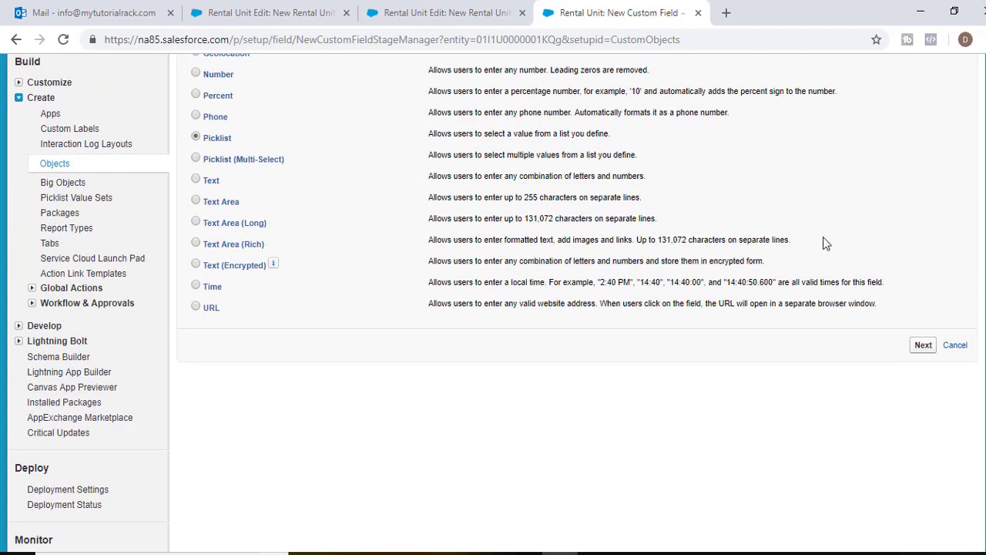
pyautogui.click(923, 345)
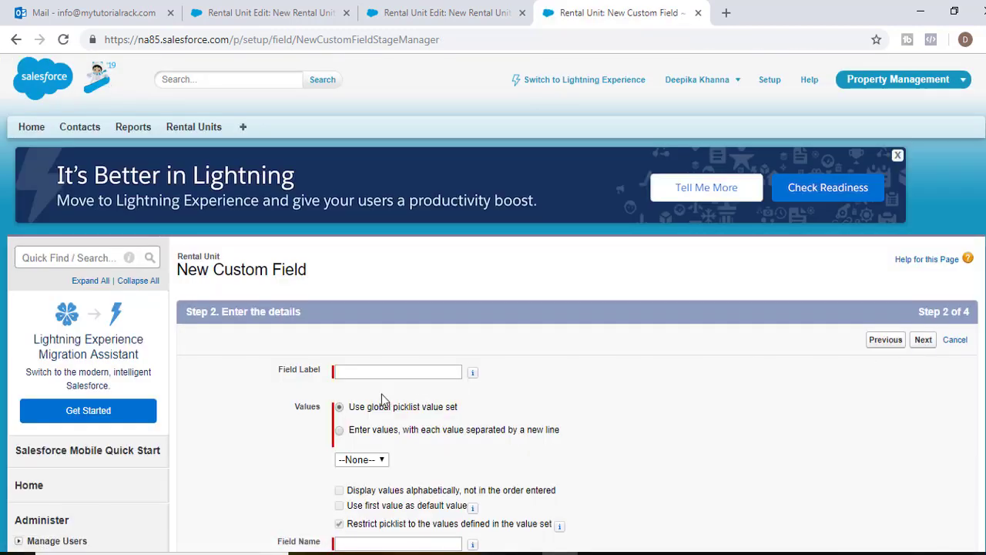
# Label the picklist 'Heating' with values Forced Air and Central
pyautogui.click(375, 368)
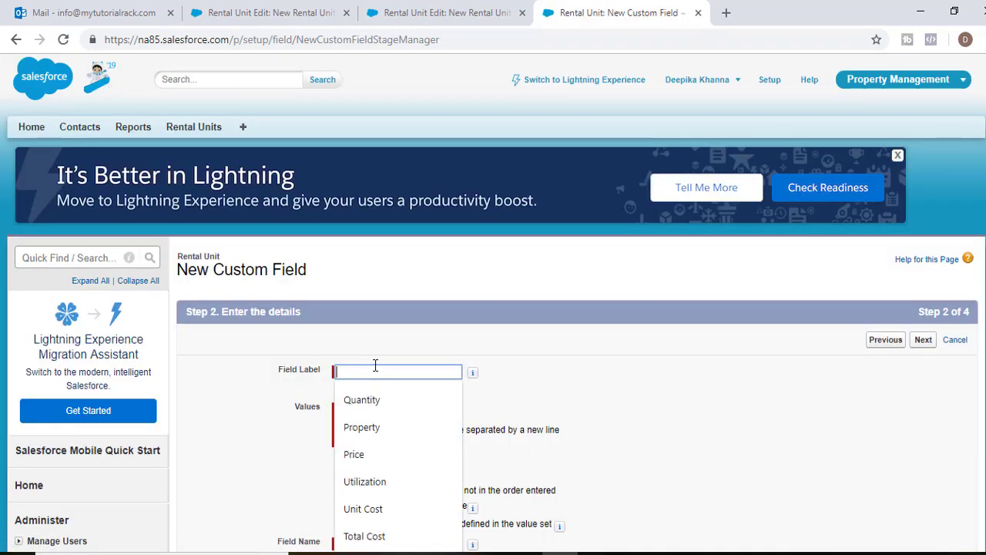
pyautogui.write('Heat')
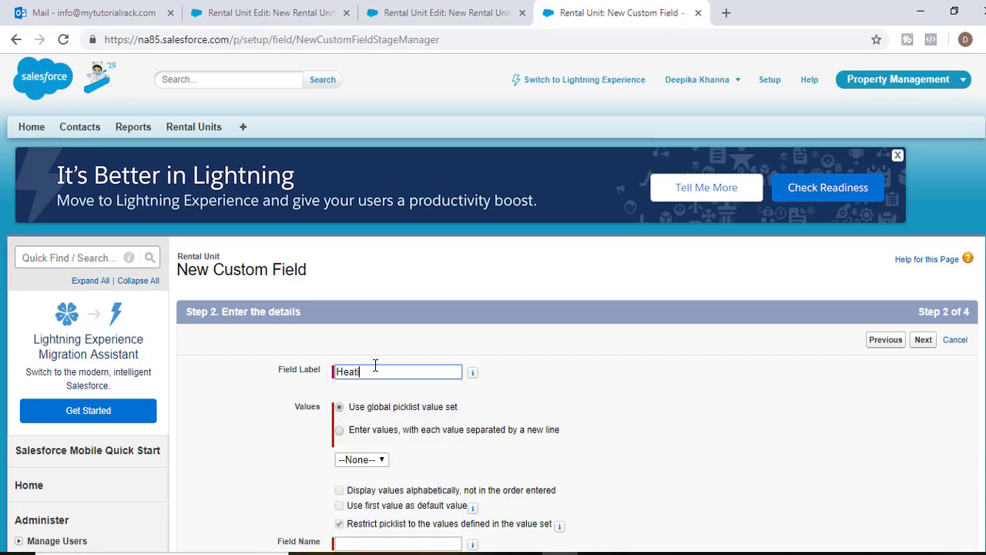
pyautogui.write('ing')
pyautogui.click(395, 431)
pyautogui.scroll(-3, 446, 416)
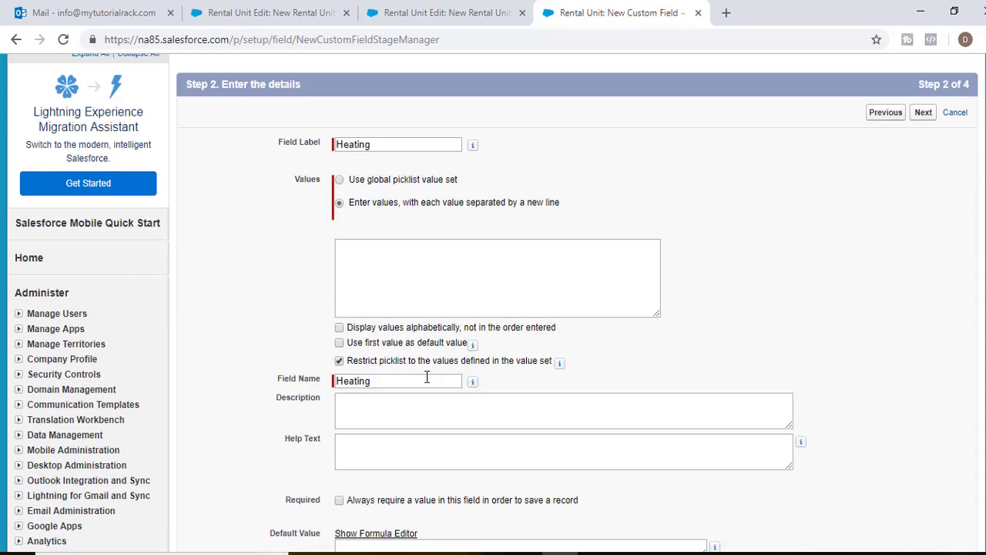
pyautogui.click(407, 256)
pyautogui.write('Forced Air')
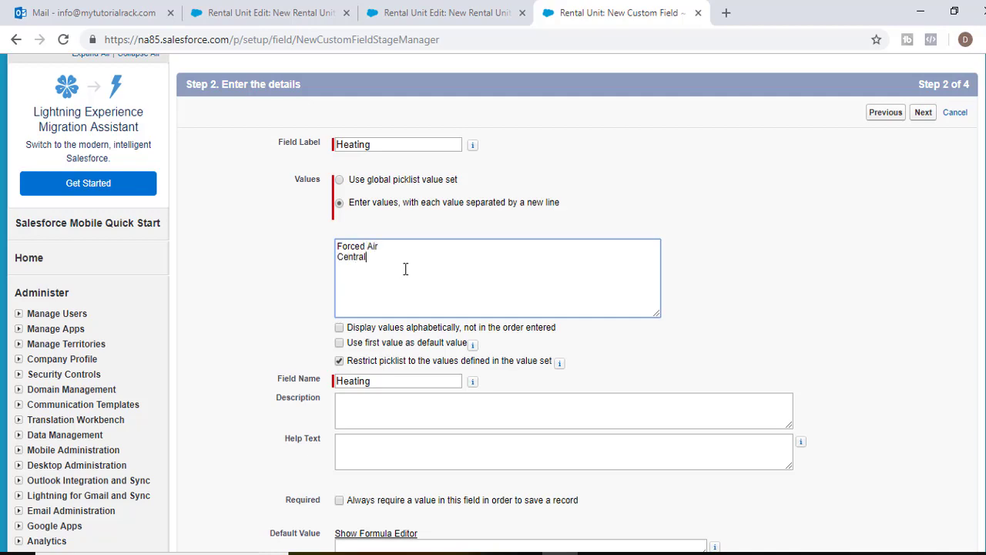
# Keep default visibility and the Rental Unit Layout, then Save & New
pyautogui.scroll(-3, 460, 365)
pyautogui.click(925, 389)
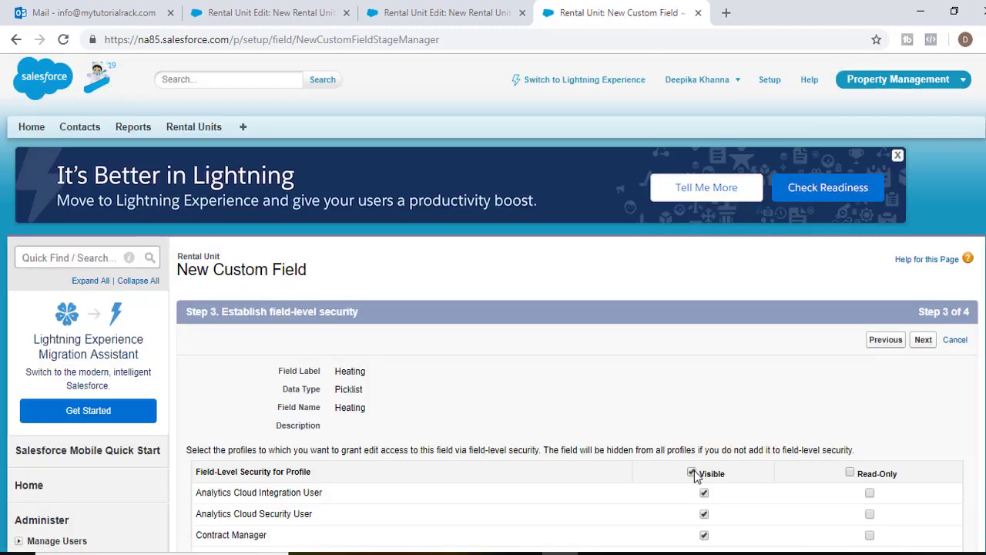
pyautogui.scroll(-2, 923, 343)
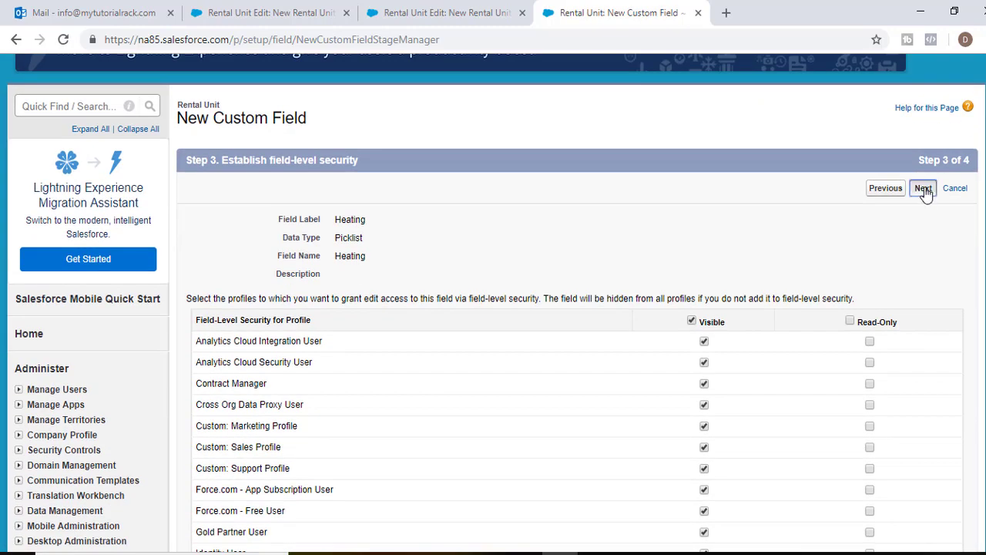
pyautogui.click(924, 189)
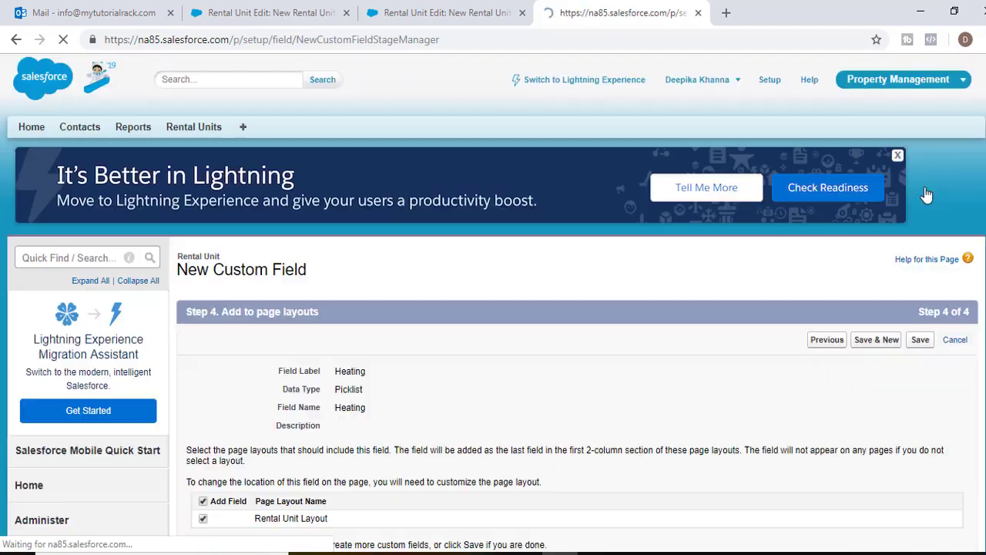
pyautogui.click(875, 340)
# After checking the Rental Unit field slide, choose Checkbox as the field type
pyautogui.scroll(-2, 455, 350)
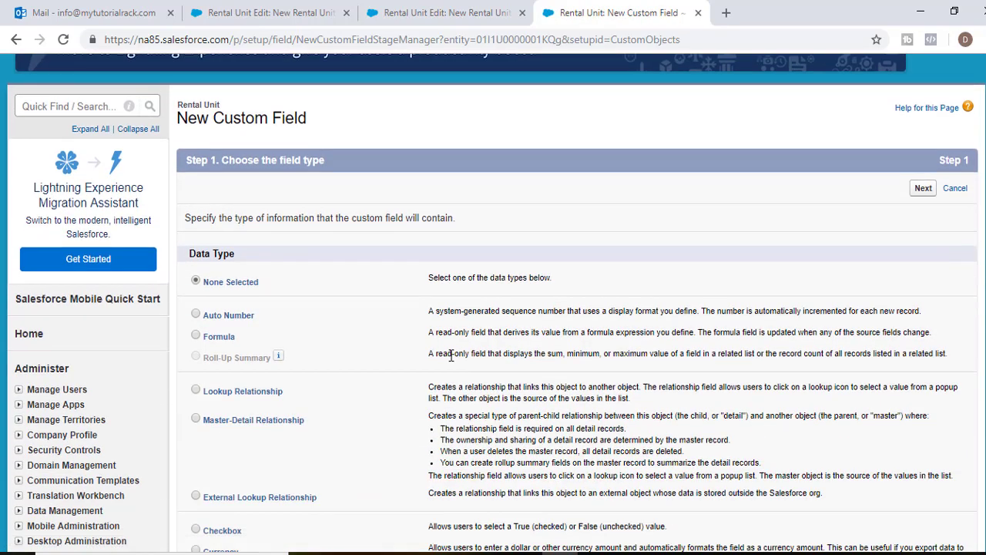
pyautogui.click(579, 552)
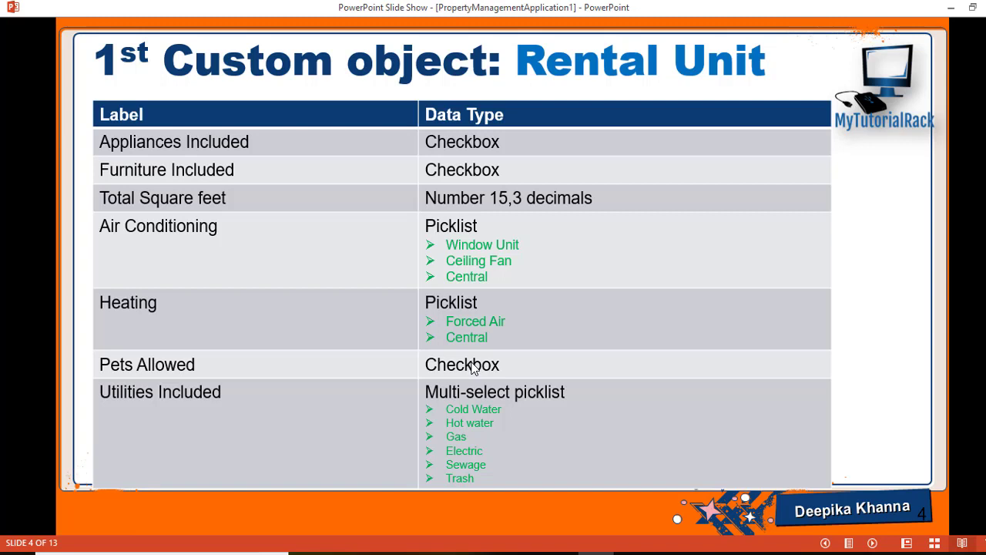
pyautogui.click(594, 552)
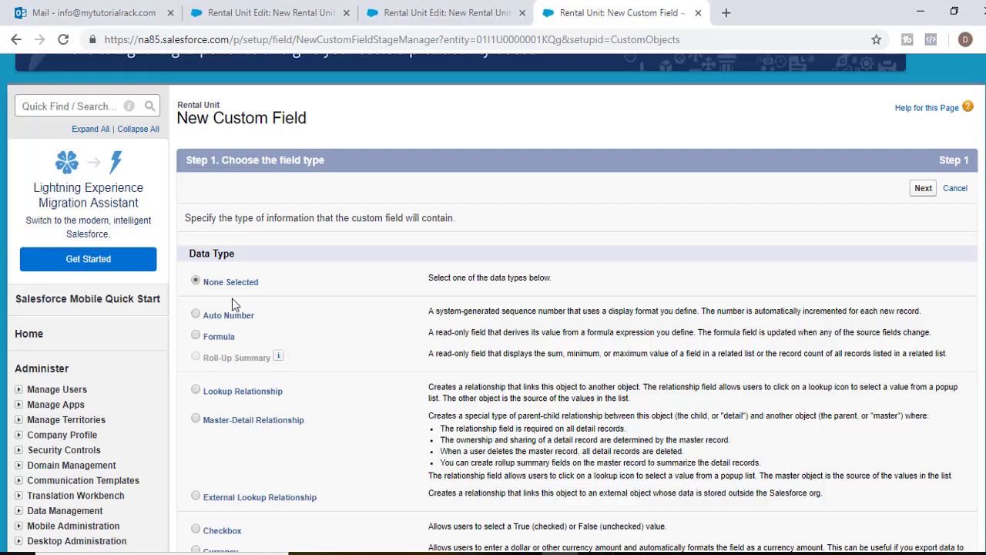
pyautogui.scroll(-4, 232, 298)
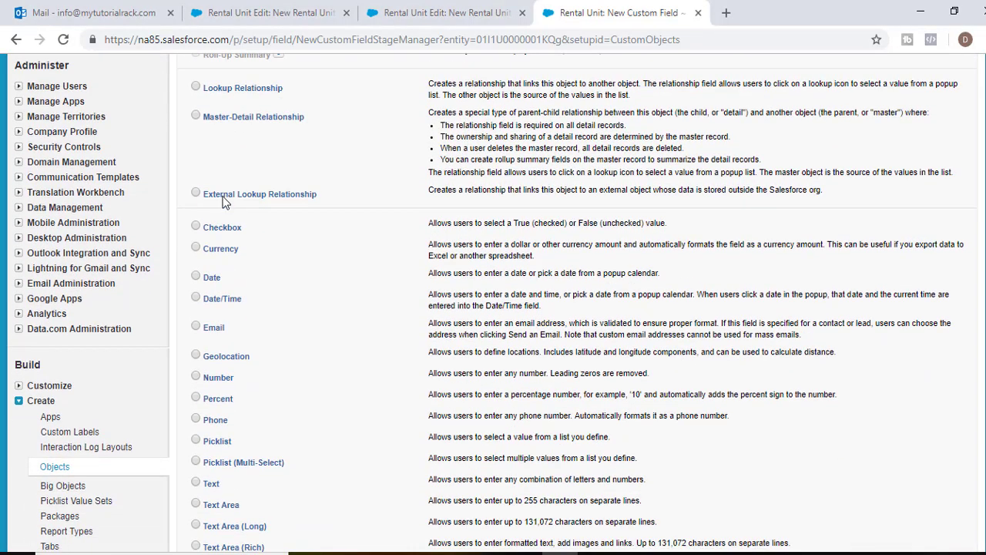
pyautogui.click(221, 229)
pyautogui.scroll(-3, 828, 536)
pyautogui.click(924, 420)
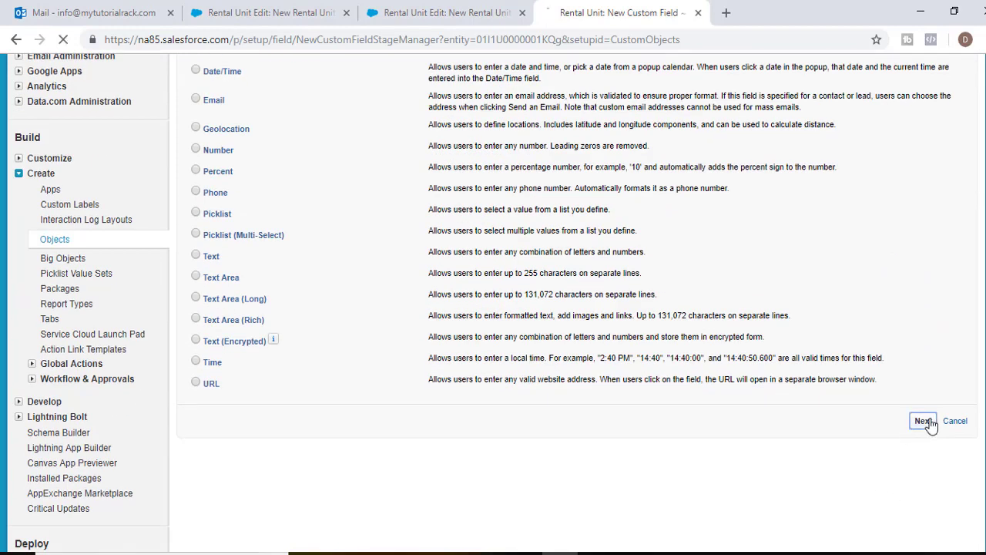
# Label the checkbox 'Pets Allowed', leaving it unchecked by default
pyautogui.click(360, 373)
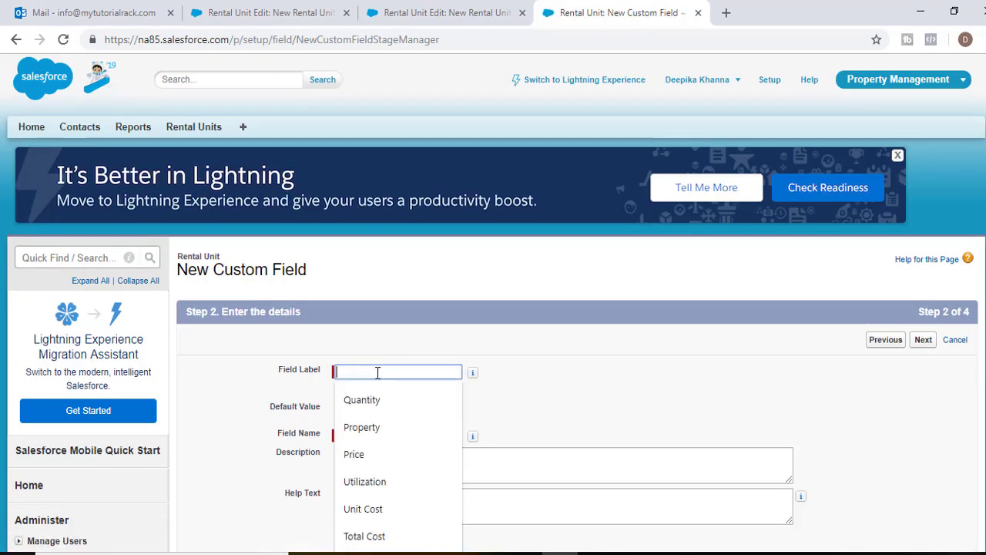
pyautogui.write('Pets All')
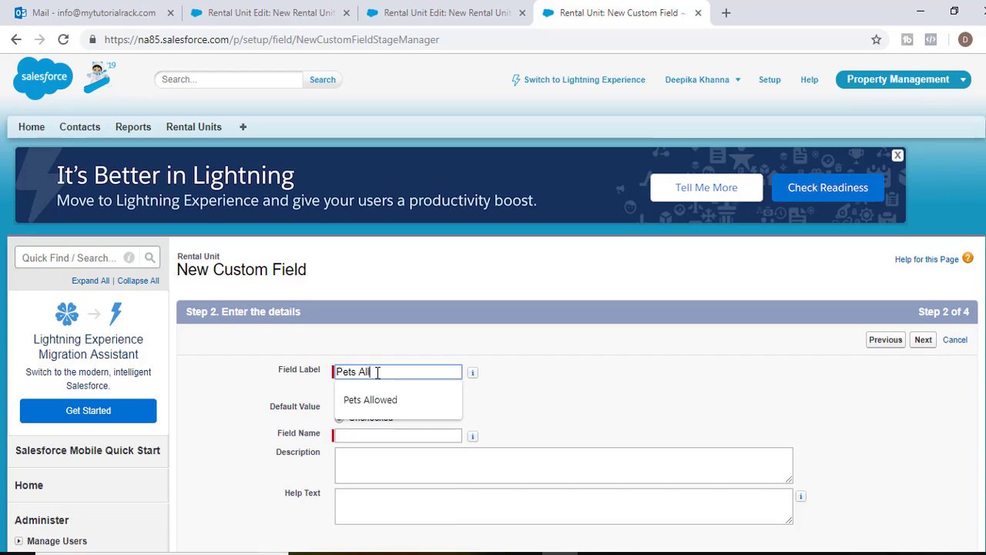
pyautogui.write('owed')
pyautogui.click(473, 372)
pyautogui.scroll(-2, 345, 385)
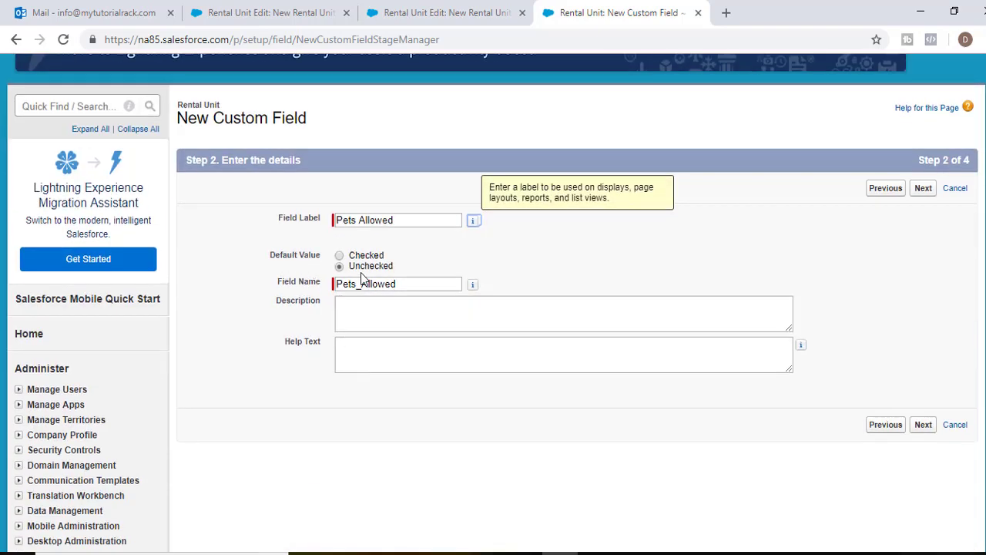
pyautogui.click(925, 428)
# Make Pets Allowed visible to all profiles, keep it on the Rental Unit Layout, and Save & New
pyautogui.click(691, 472)
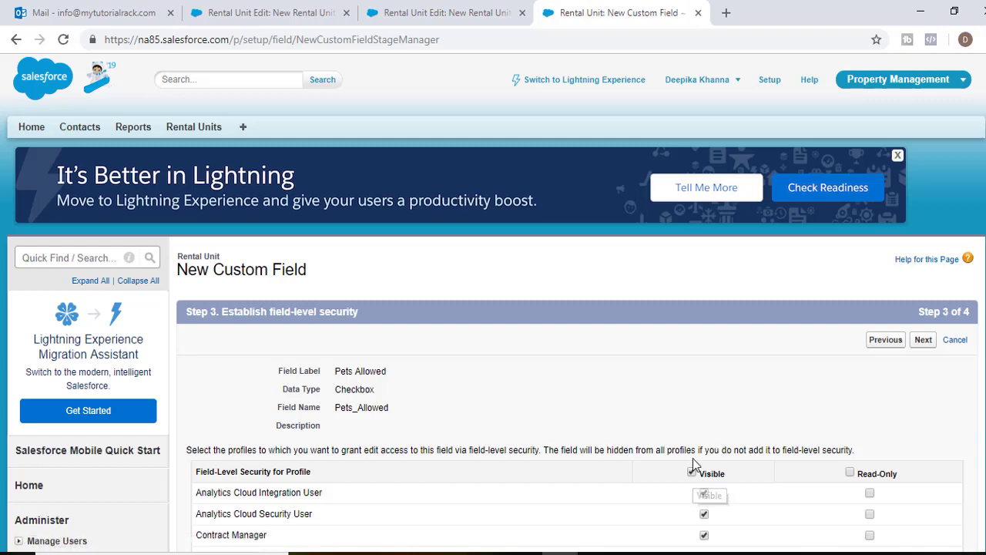
pyautogui.scroll(-3, 697, 477)
pyautogui.click(924, 111)
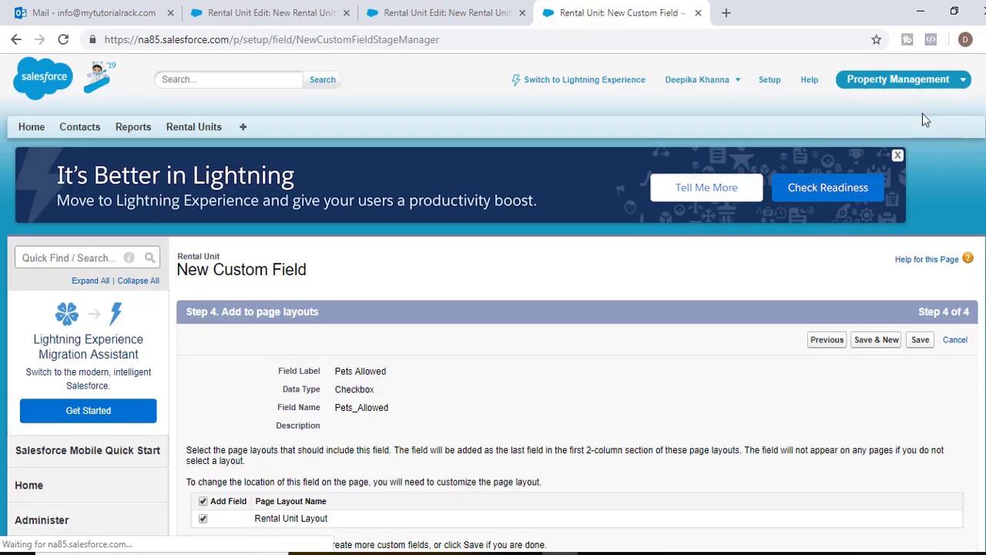
pyautogui.scroll(-3, 925, 206)
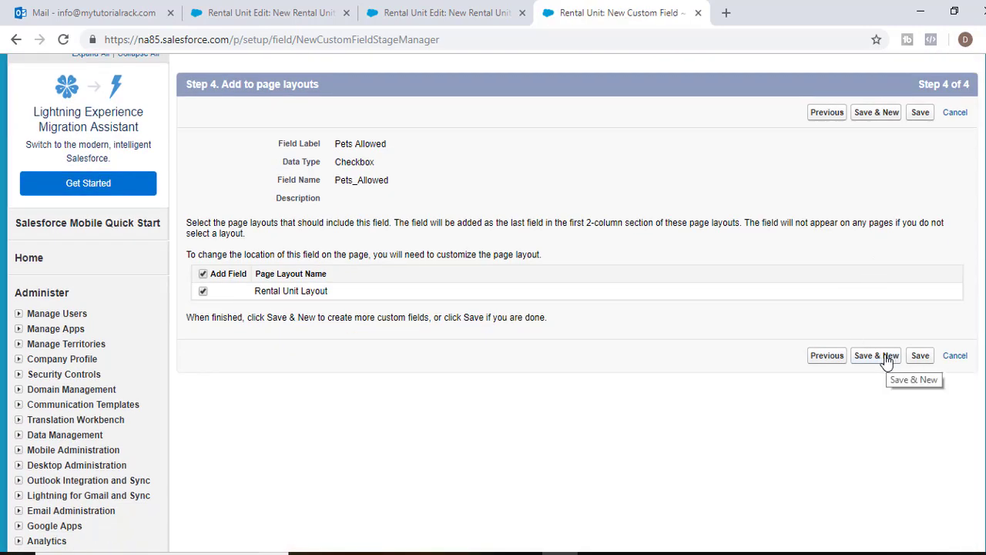
pyautogui.click(886, 358)
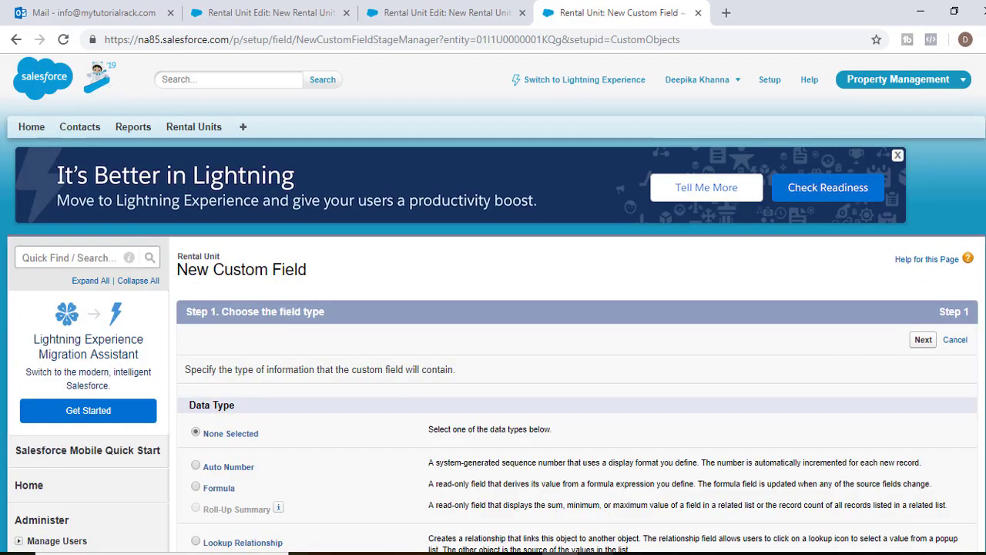
# Switch to the PowerPoint slide listing the Utilities Included values Cold Water through Trash
pyautogui.hotkey('alt', 'Tab')
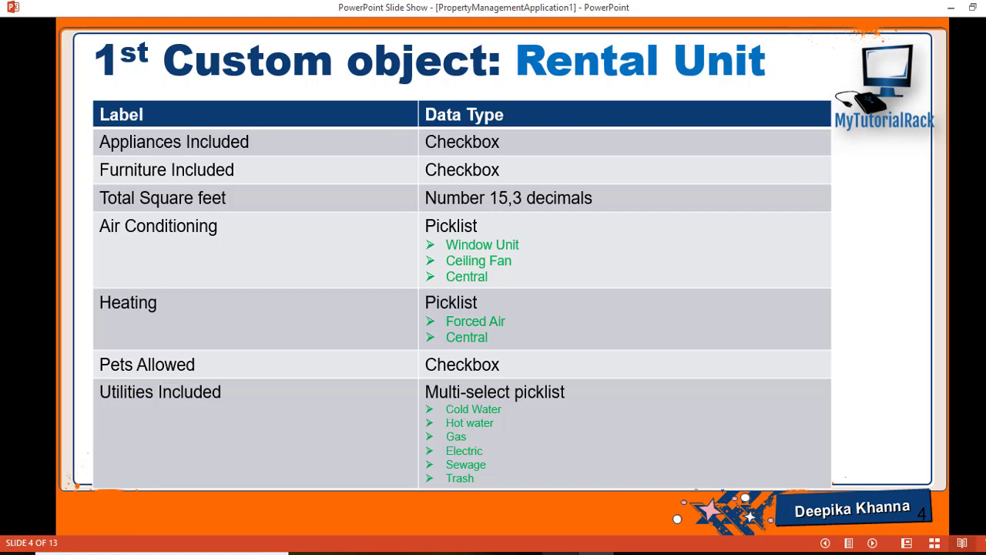
# Choose Picklist (Multi-Select) as the new field's data type
pyautogui.click(561, 546)
pyautogui.scroll(-10, 265, 219)
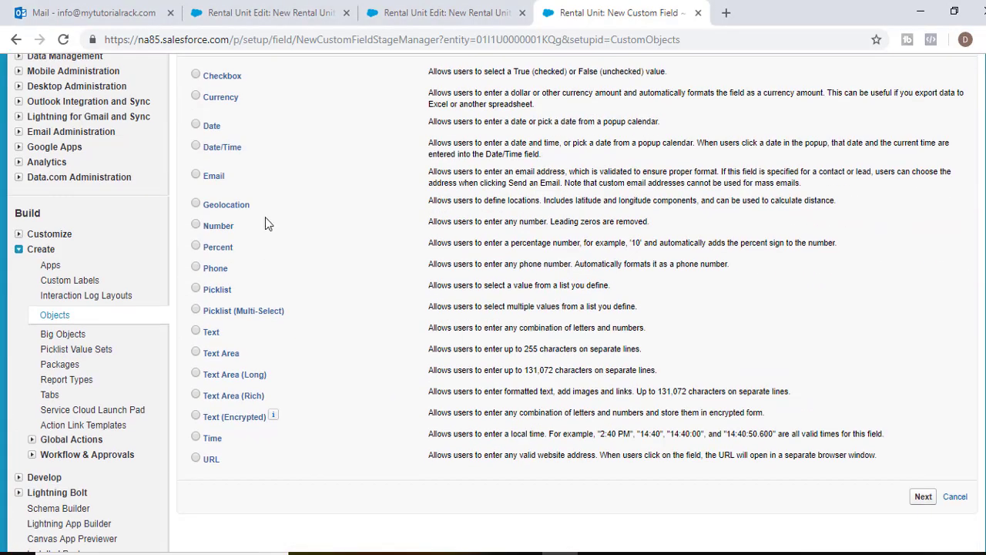
pyautogui.click(266, 312)
pyautogui.click(923, 496)
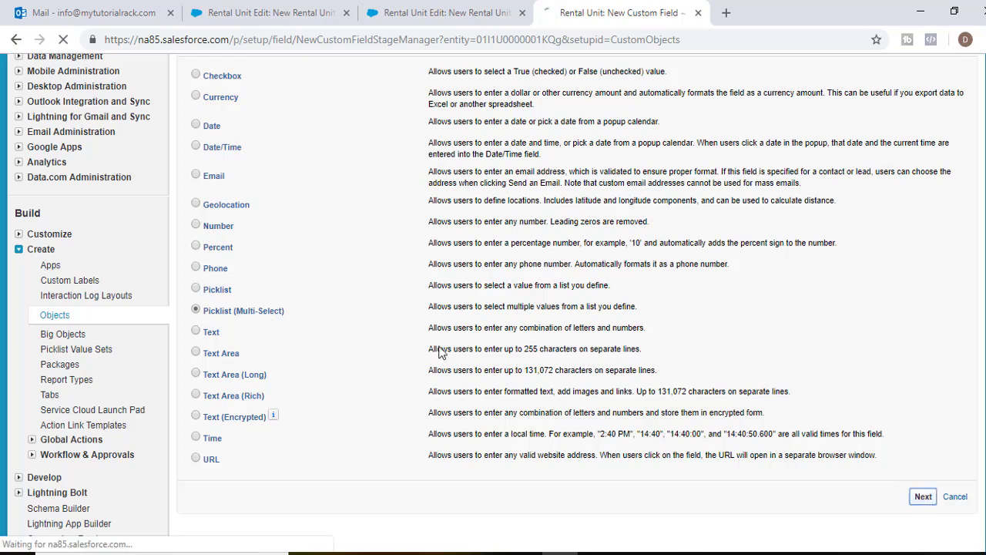
# Enter 'Utilities Included' as the field label
pyautogui.click(383, 372)
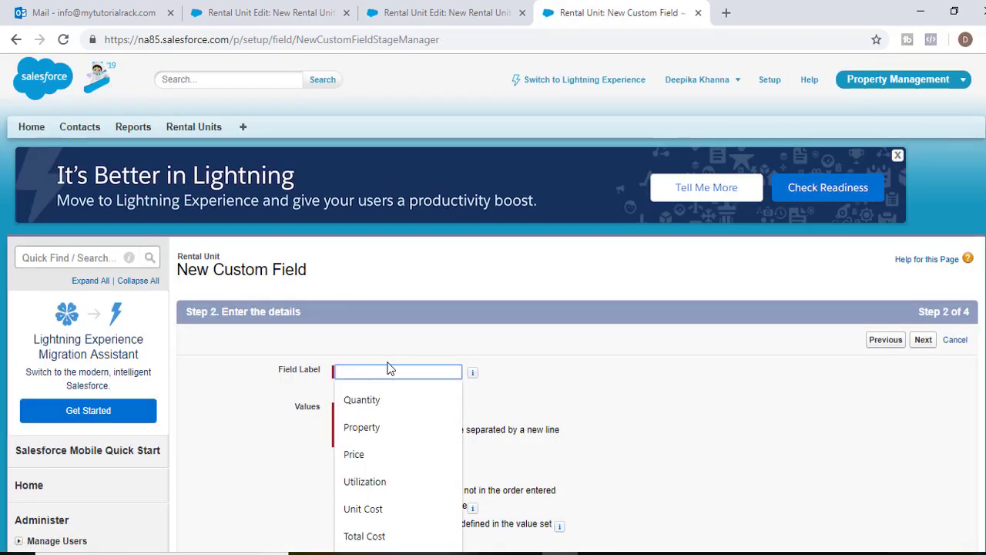
pyautogui.click(389, 369)
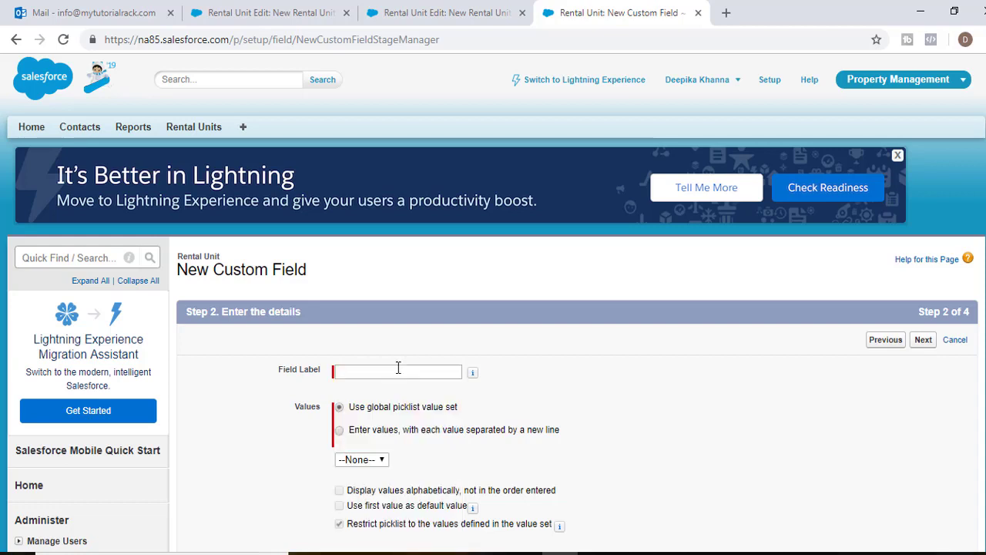
pyautogui.click(395, 374)
pyautogui.write('Uti')
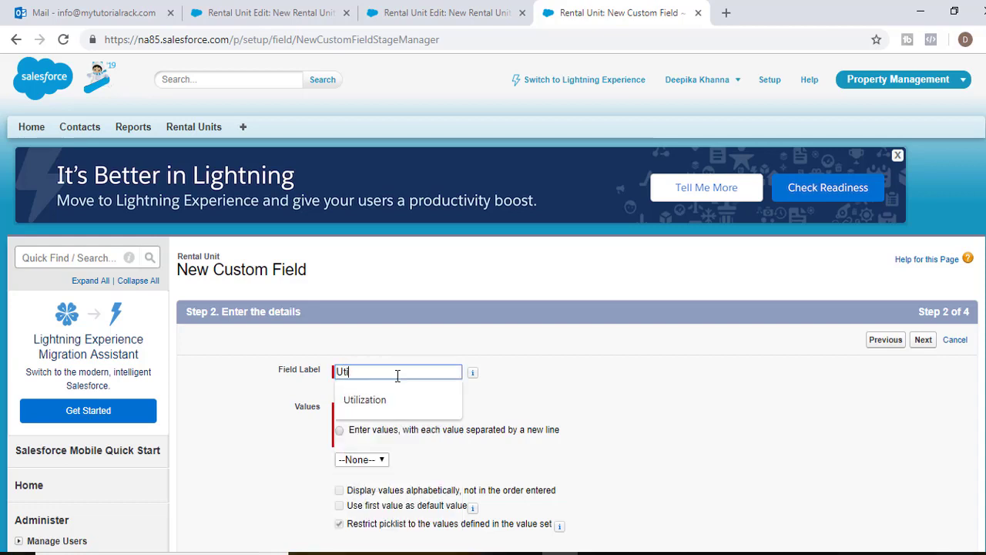
pyautogui.write('lities ')
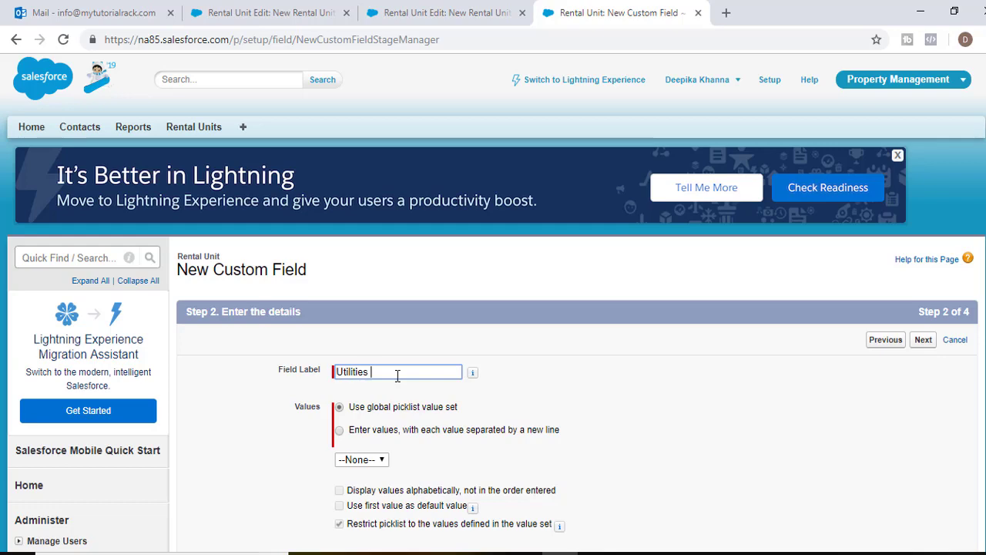
pyautogui.write('Included')
# Enter values Cold Water, Hot Water, Gas, Electric, Sewage and Trash, one per line
pyautogui.click(397, 431)
pyautogui.scroll(-2, 389, 377)
pyautogui.click(392, 329)
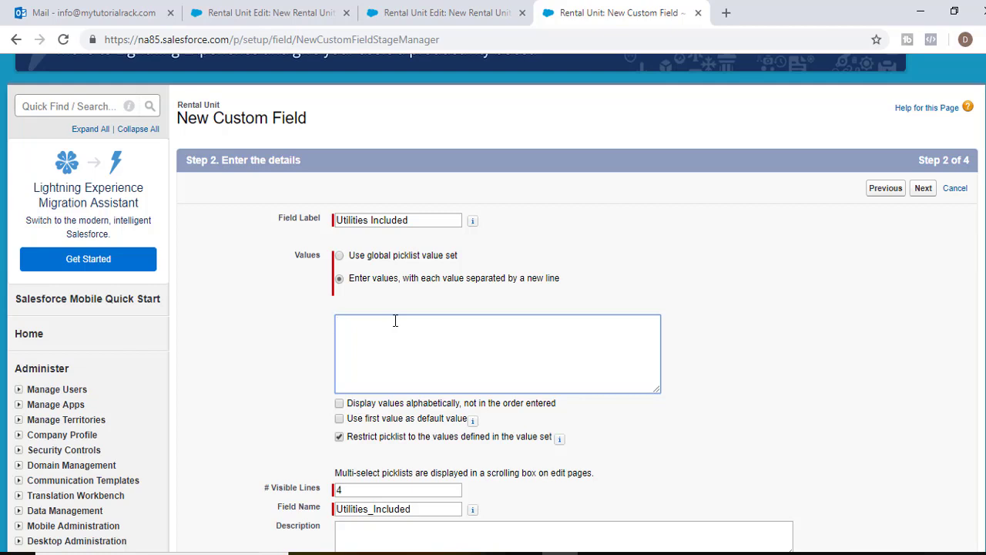
pyautogui.write('Cold W')
pyautogui.write('ater Hot Wa')
pyautogui.write('ter')
pyautogui.press('Return')
pyautogui.write('Gas')
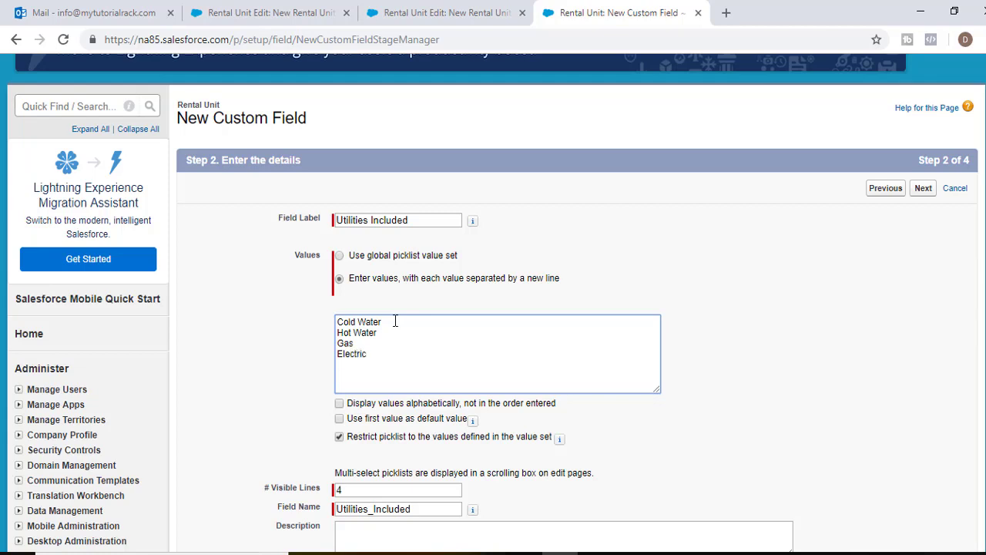
pyautogui.write('wage')
pyautogui.moveTo(401, 373); pyautogui.dragTo(331, 324)
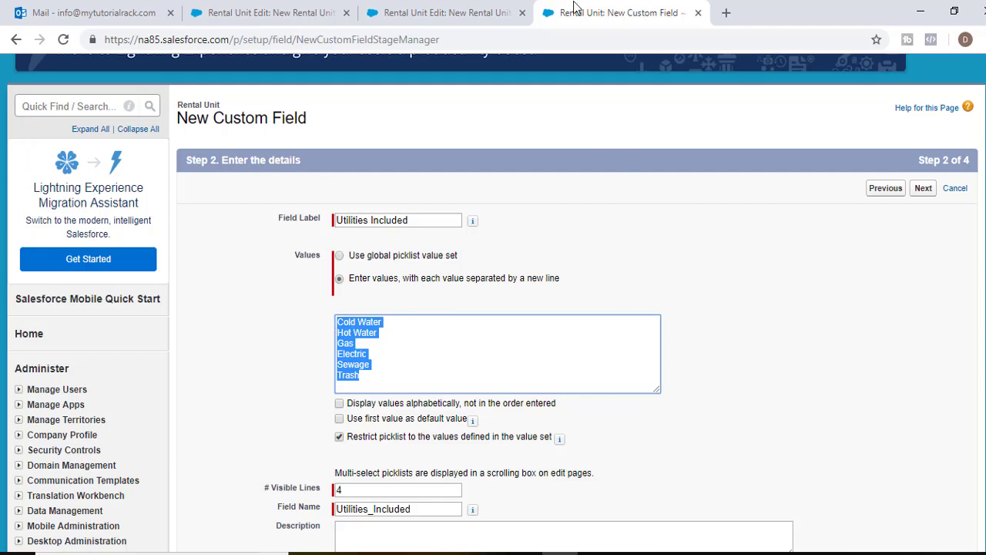
pyautogui.scroll(-3, 395, 288)
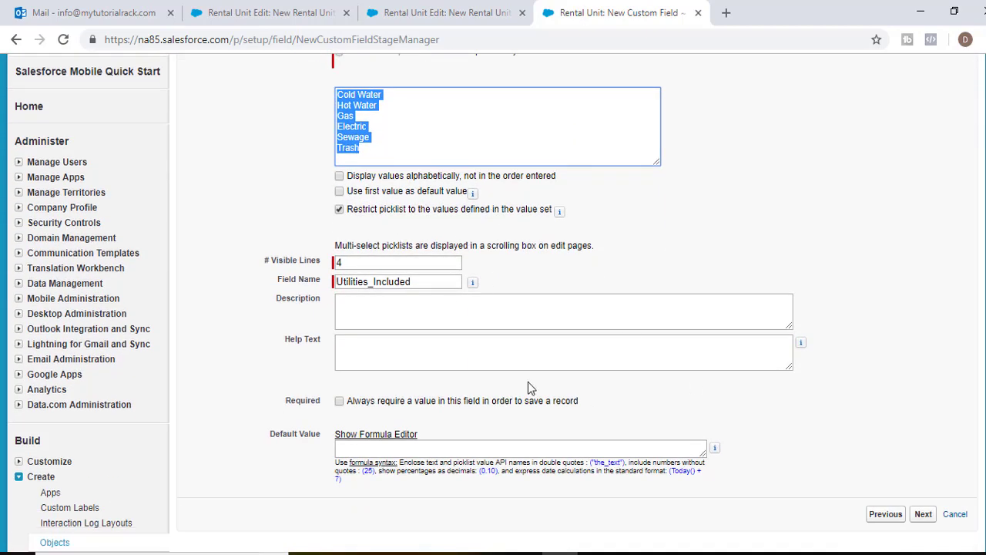
# Save Utilities Included with default security on the Rental Unit Layout, then open the Rental Units tab
pyautogui.click(923, 514)
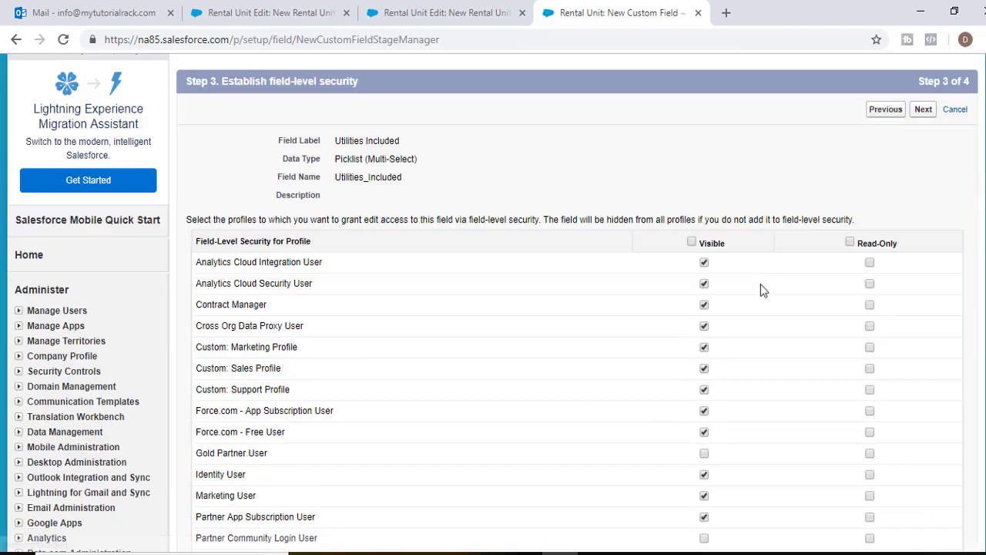
pyautogui.scroll(4, 891, 174)
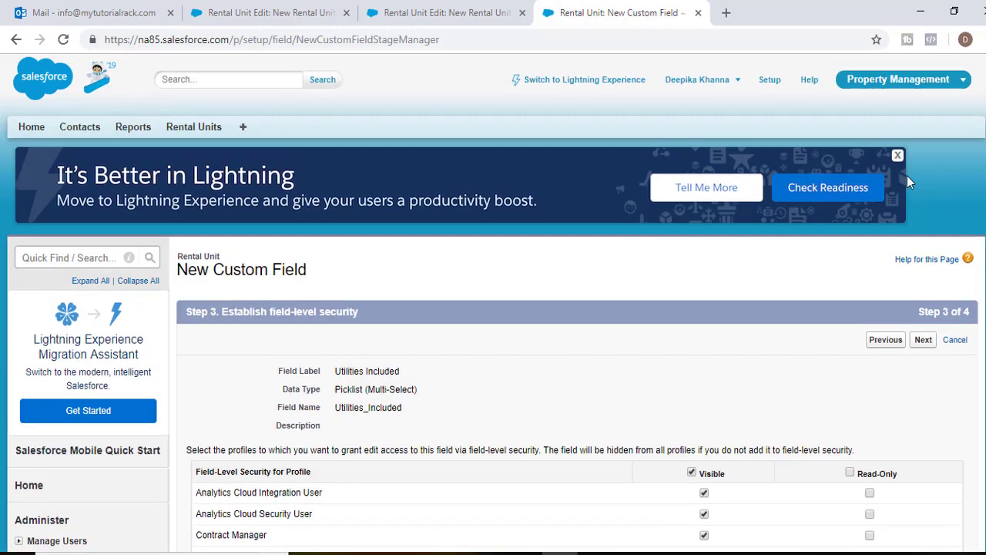
pyautogui.click(924, 341)
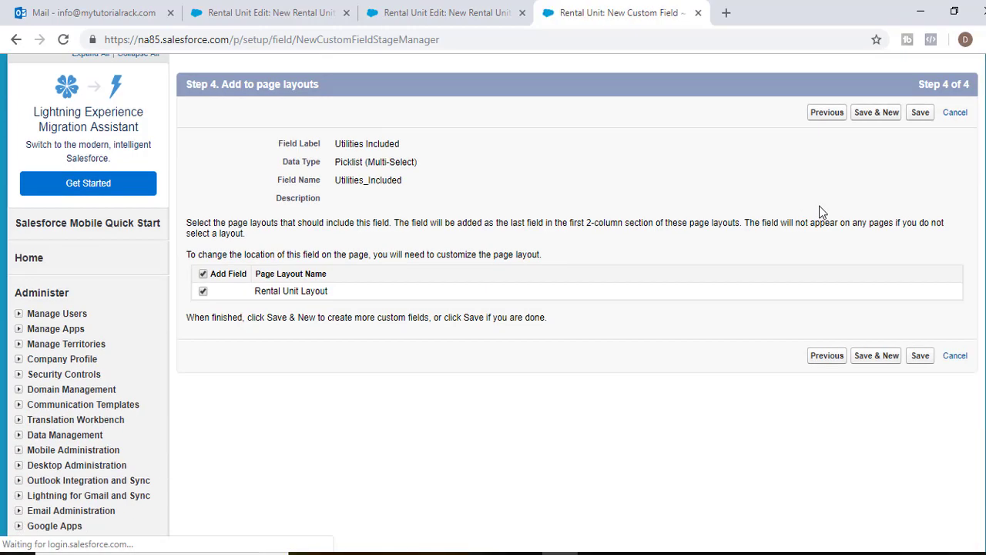
pyautogui.click(920, 111)
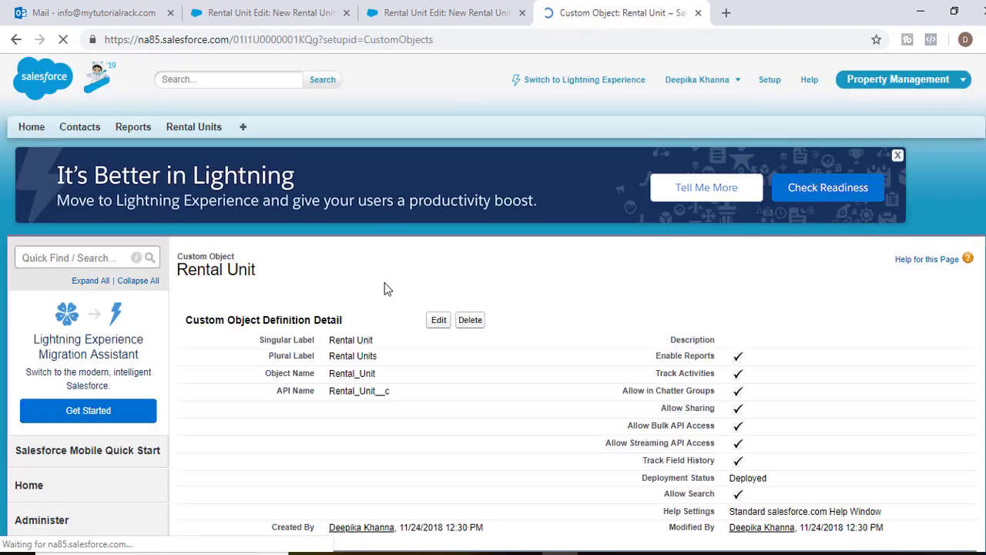
pyautogui.click(204, 125)
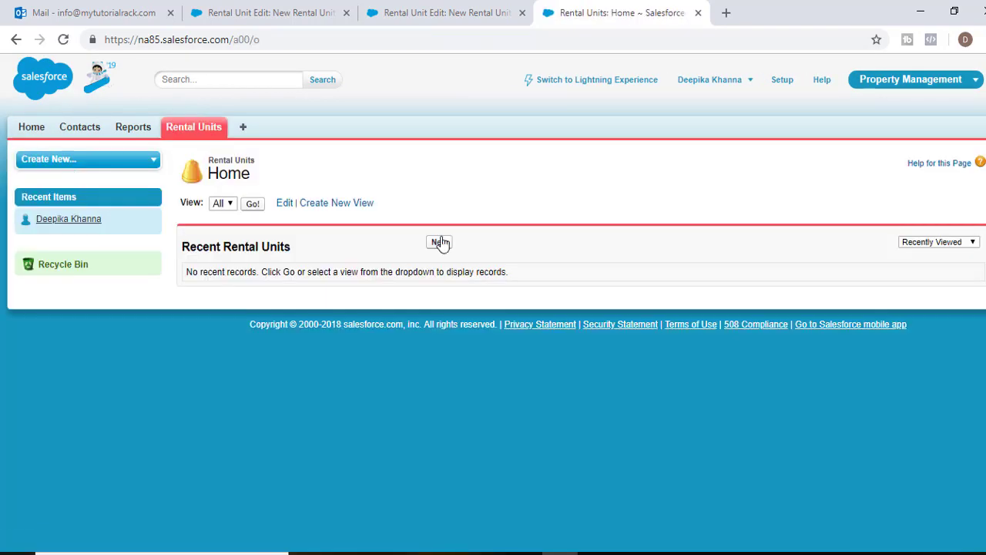
# Open a new Rental Unit form to confirm Pets Allowed and Utilities Included appear, then return to Setup
pyautogui.click(440, 243)
pyautogui.scroll(-1, 494, 308)
pyautogui.scroll(-2, 494, 307)
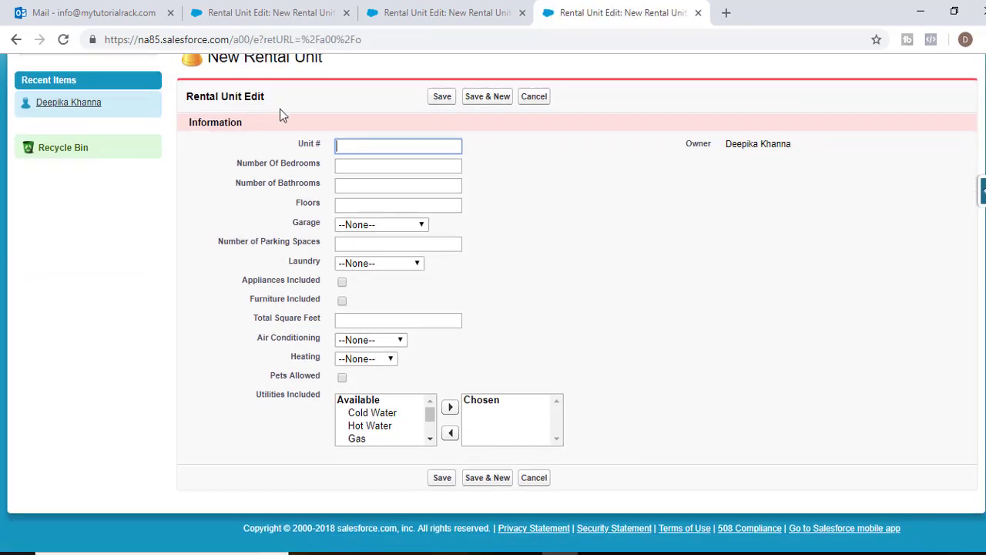
pyautogui.scroll(1, 204, 272)
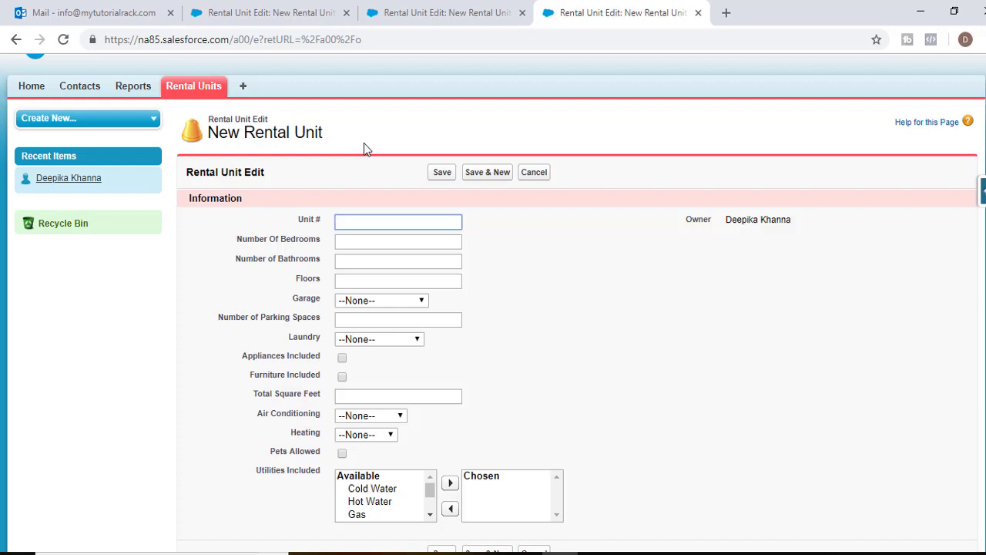
pyautogui.scroll(-1, 388, 192)
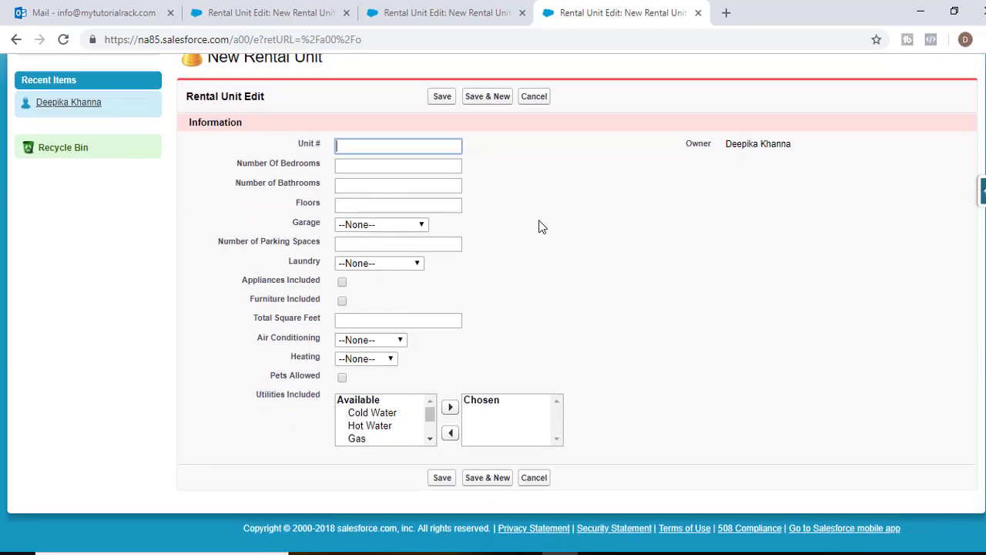
pyautogui.scroll(2, 539, 224)
pyautogui.click(770, 80)
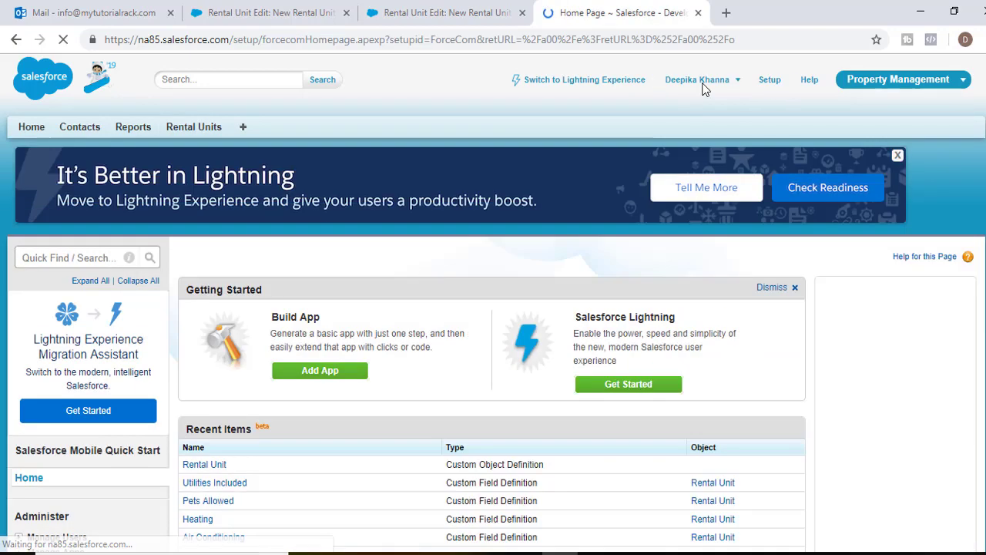
# Search Setup for 'schema' and open Schema Builder
pyautogui.click(83, 257)
pyautogui.write('schedul')
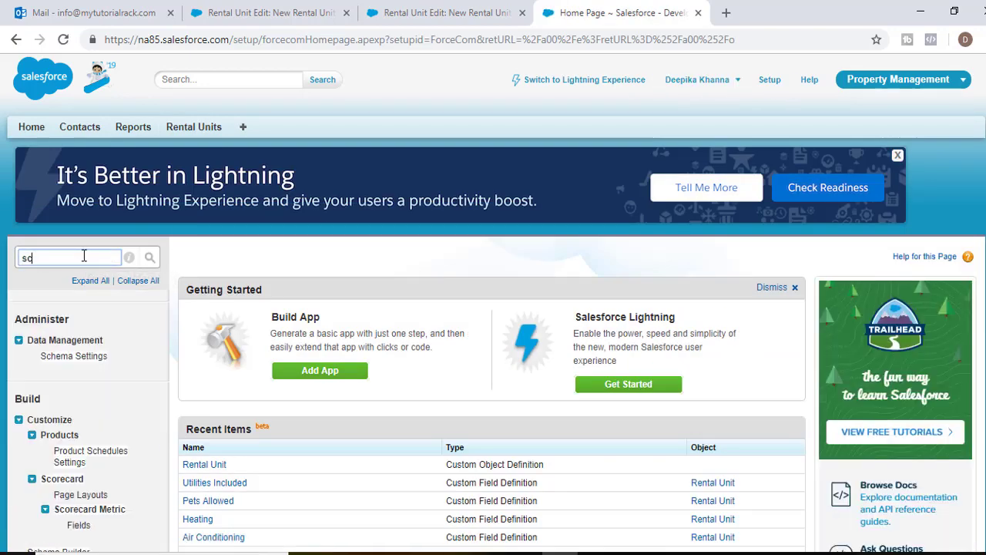
pyautogui.press('BackSpace')
pyautogui.press('BackSpace')
pyautogui.press('BackSpace')
pyautogui.write('ma')
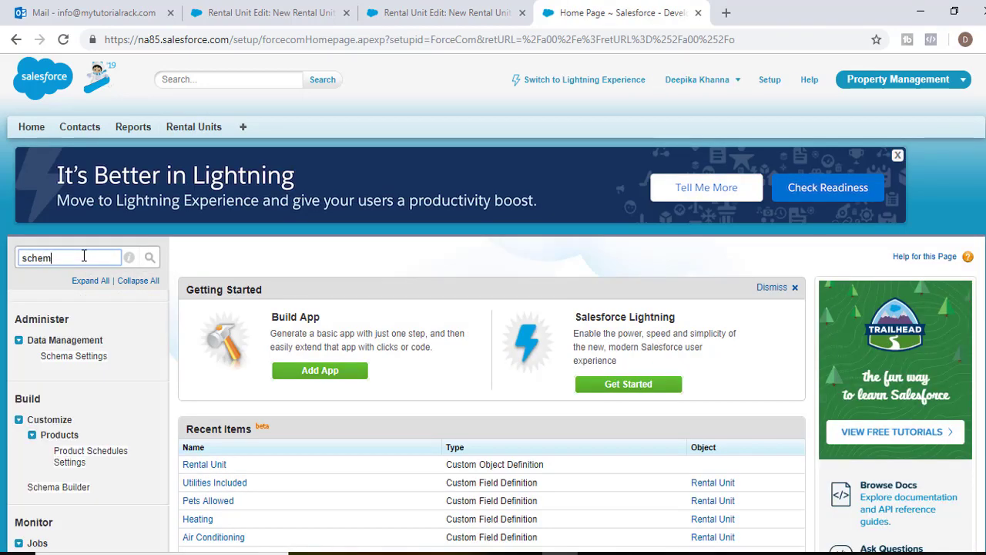
pyautogui.click(68, 422)
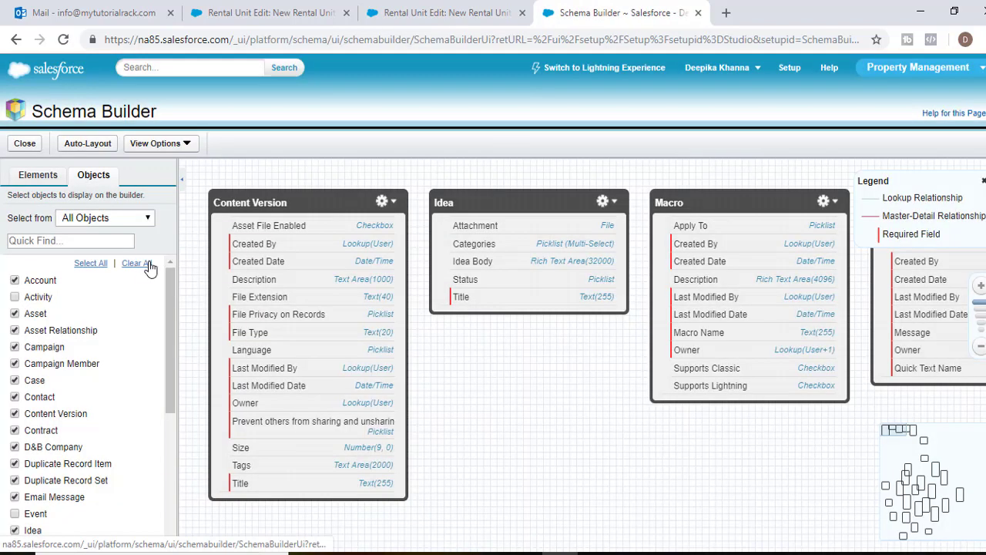
# Clear the canvas, filter by 'Re', and show only Rental Unit, moved into view
pyautogui.click(143, 263)
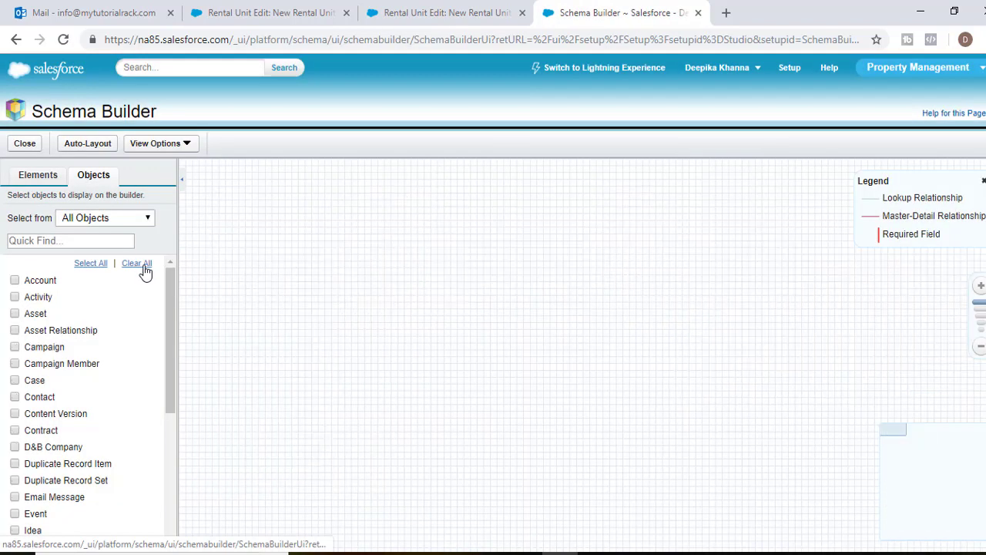
pyautogui.click(44, 242)
pyautogui.write('Re')
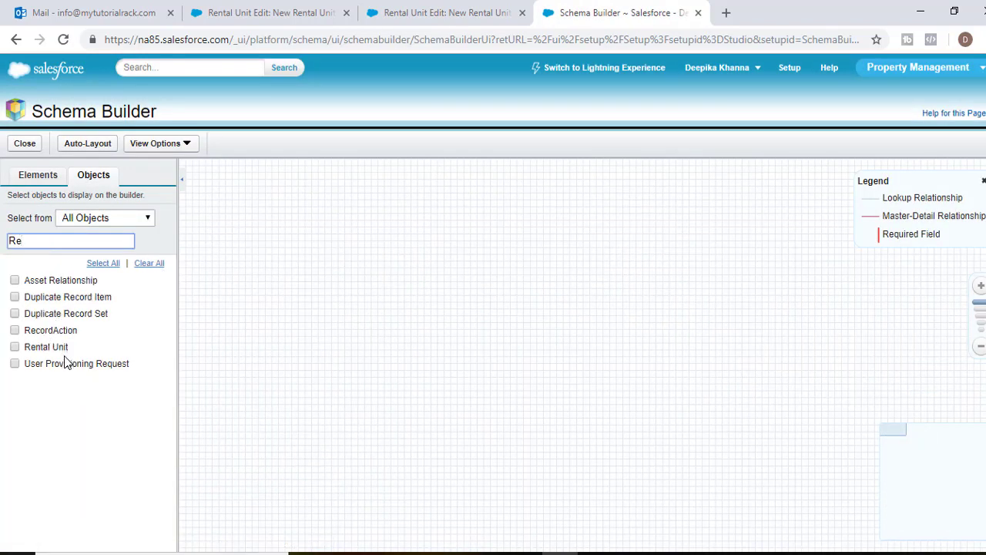
pyautogui.click(38, 347)
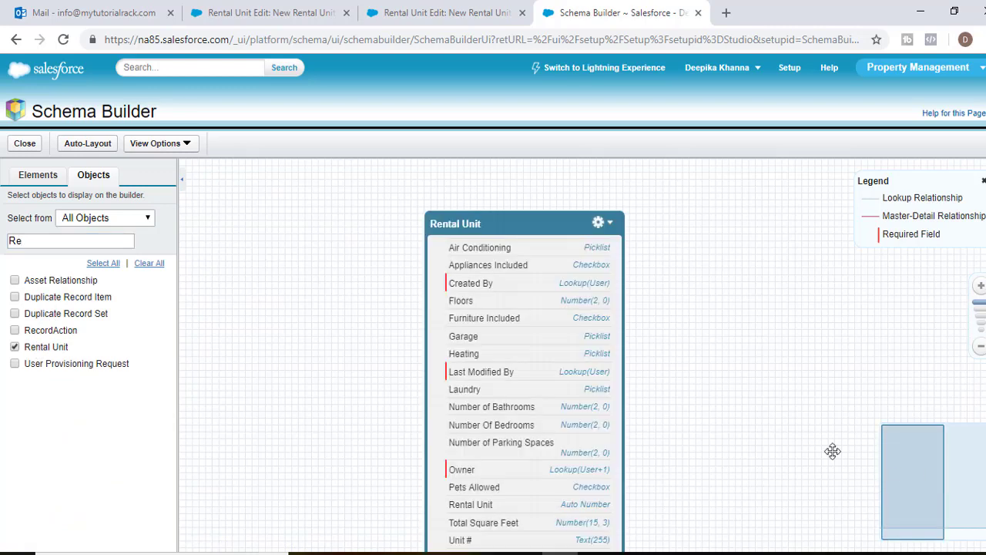
pyautogui.moveTo(490, 222); pyautogui.dragTo(414, 173)
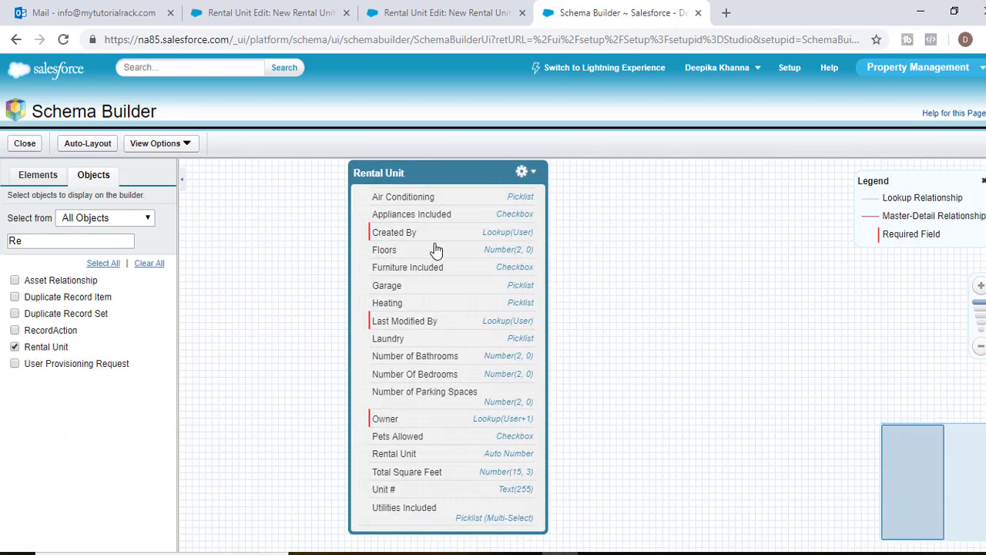